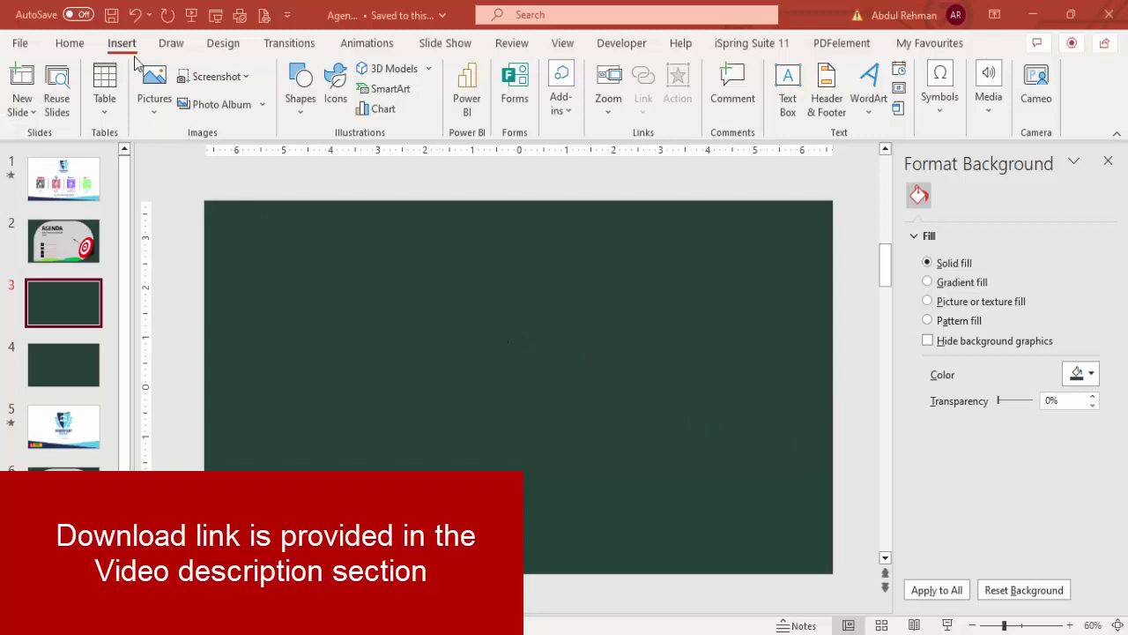
# Draw a 6.18" by 11.26" rounded rectangle with deeply rounded corners over most of slide 3
pyautogui.click(300, 92)
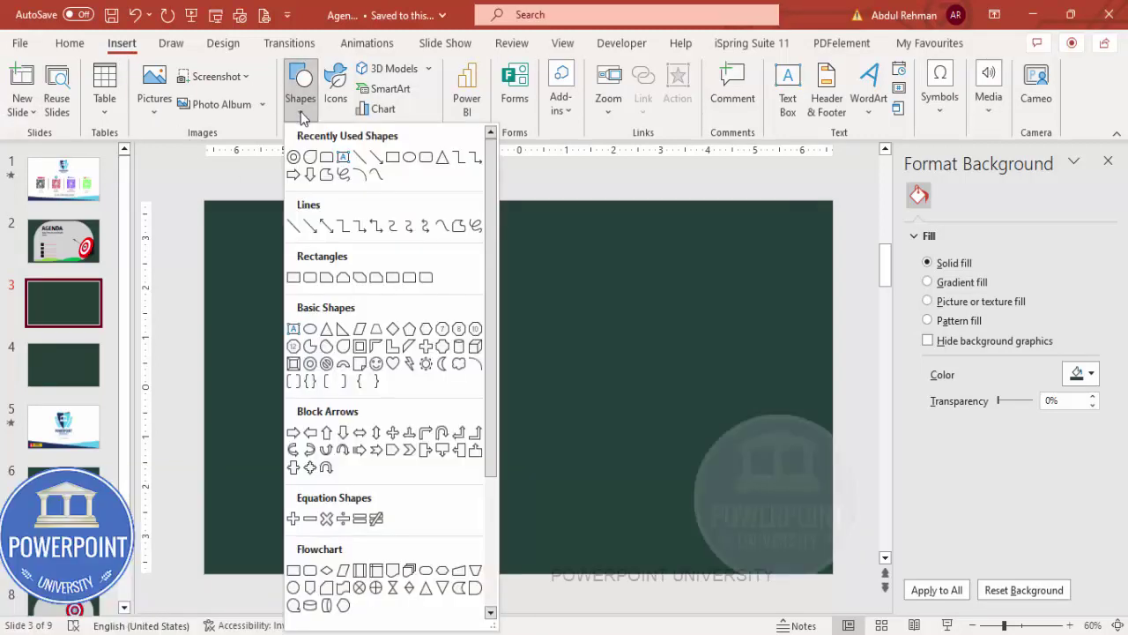
pyautogui.click(309, 283)
pyautogui.moveTo(256, 248)
pyautogui.mouseDown()
pyautogui.moveTo(358, 320)
pyautogui.moveTo(665, 455)
pyautogui.moveTo(760, 529)
pyautogui.mouseUp()
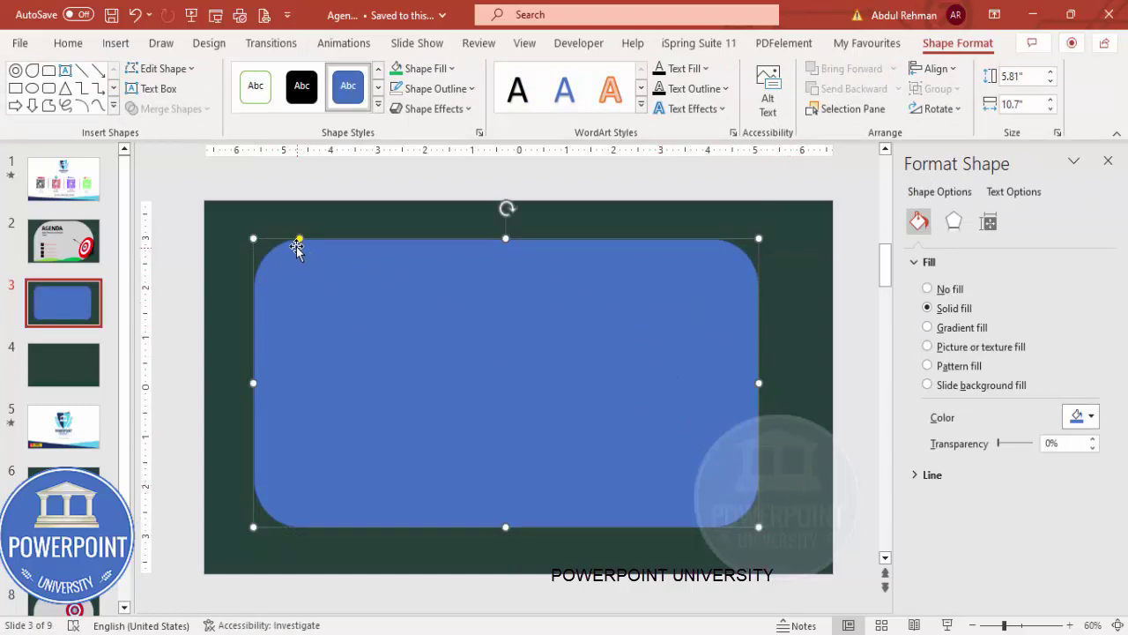
pyautogui.moveTo(299, 240); pyautogui.dragTo(369, 253)
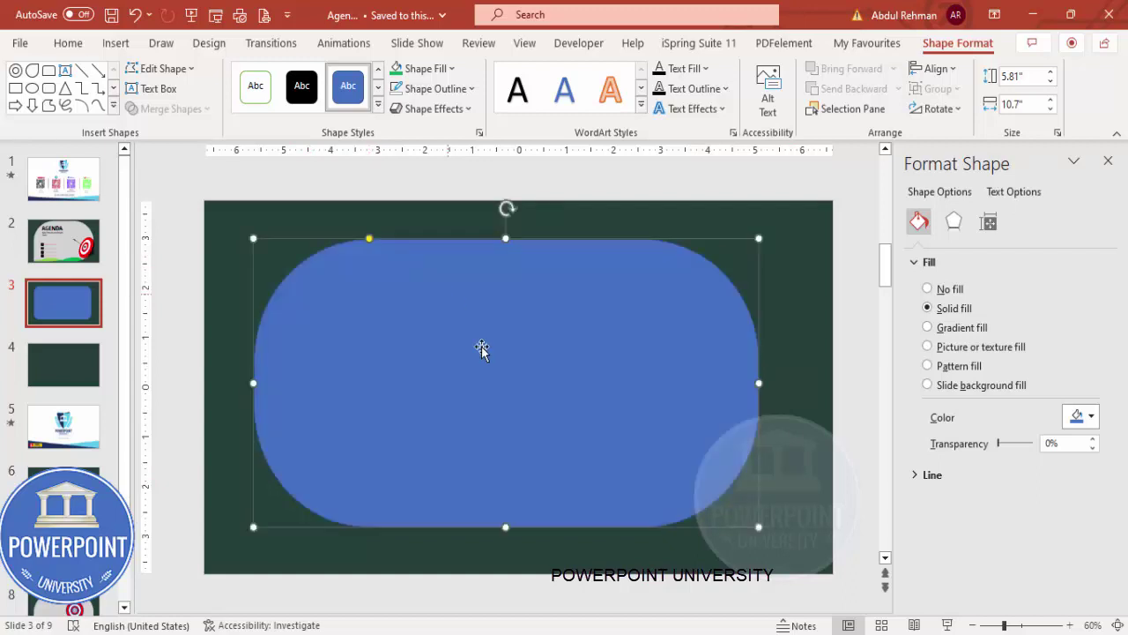
pyautogui.moveTo(759, 527); pyautogui.dragTo(784, 544)
pyautogui.moveTo(676, 431)
pyautogui.mouseDown()
pyautogui.moveTo(675, 411)
pyautogui.moveTo(668, 421)
pyautogui.mouseUp()
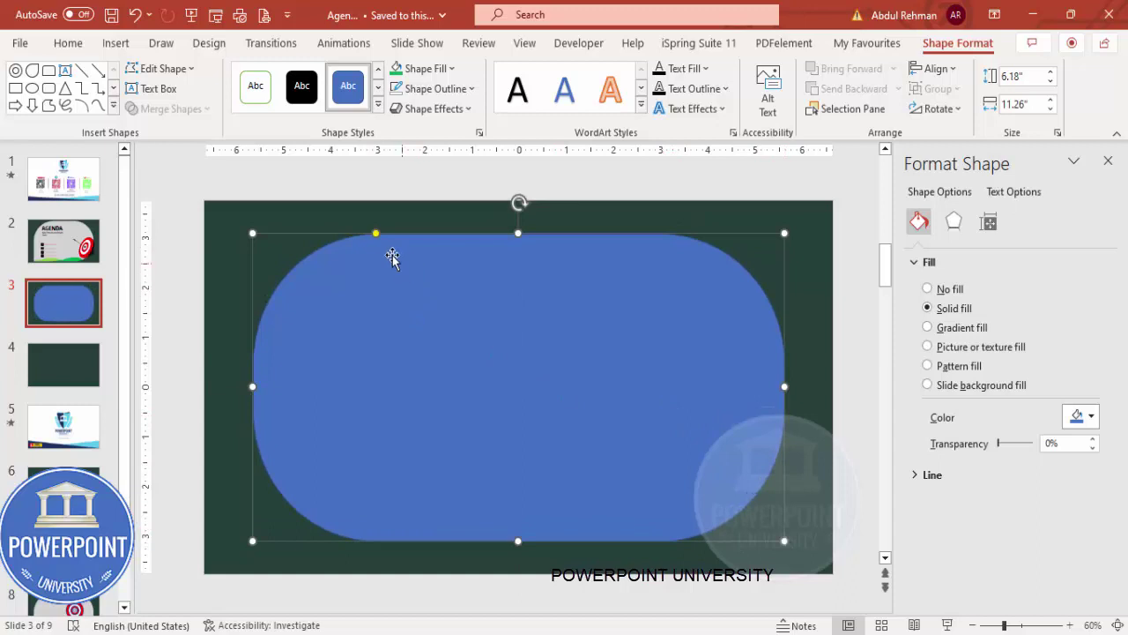
pyautogui.moveTo(375, 238); pyautogui.dragTo(366, 239)
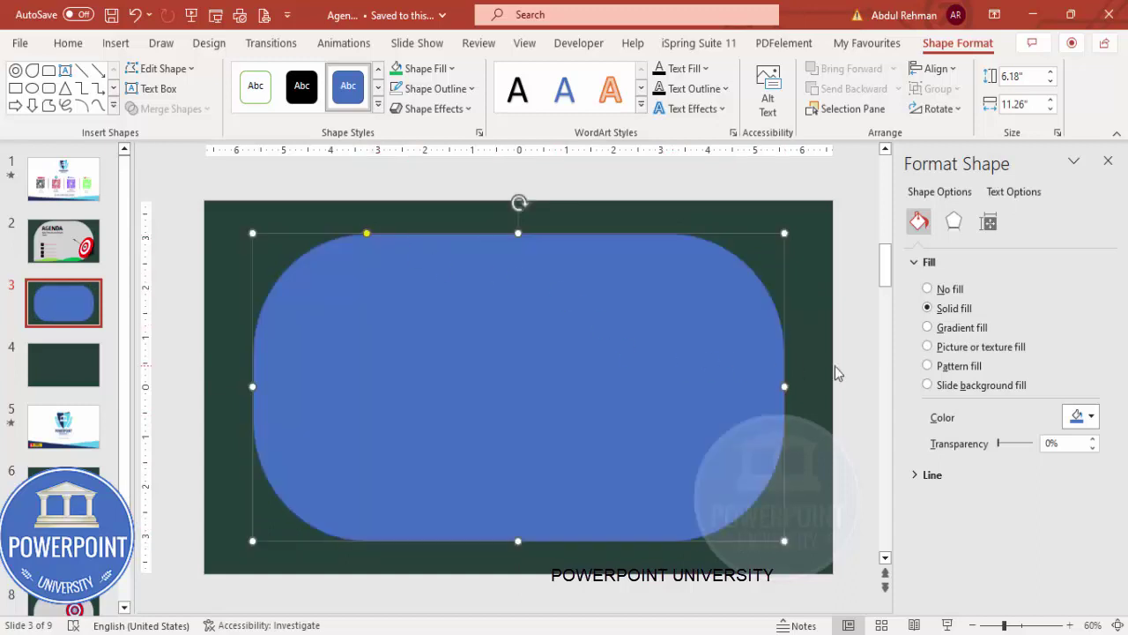
pyautogui.click(116, 42)
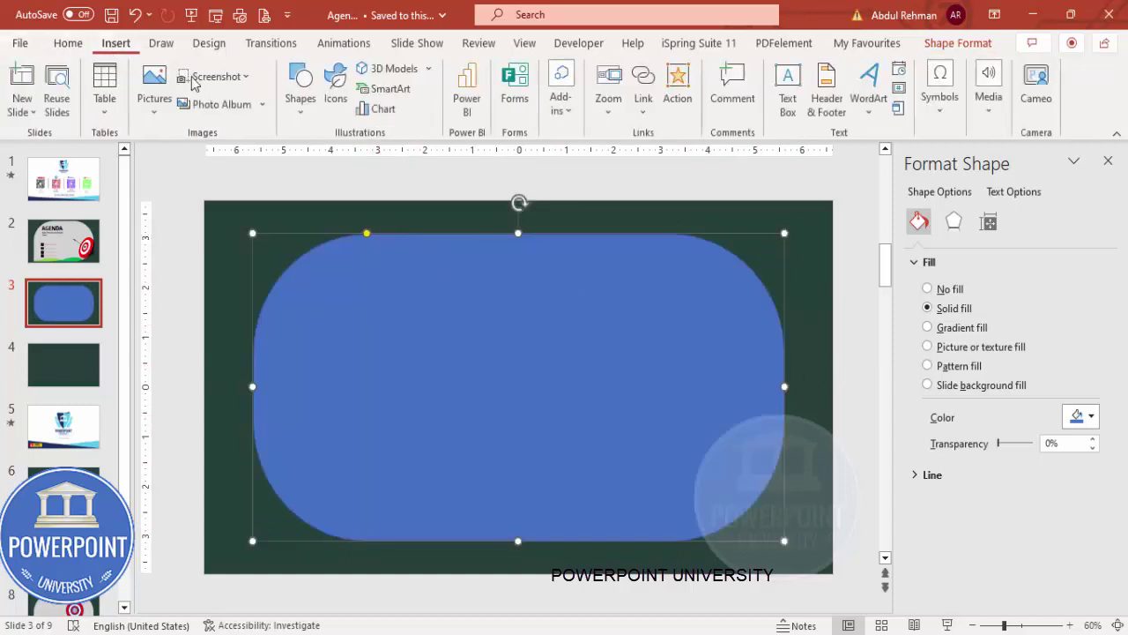
# Draw a plain rectangle covering the rounded panel's lower-left corner
pyautogui.click(300, 88)
pyautogui.click(293, 278)
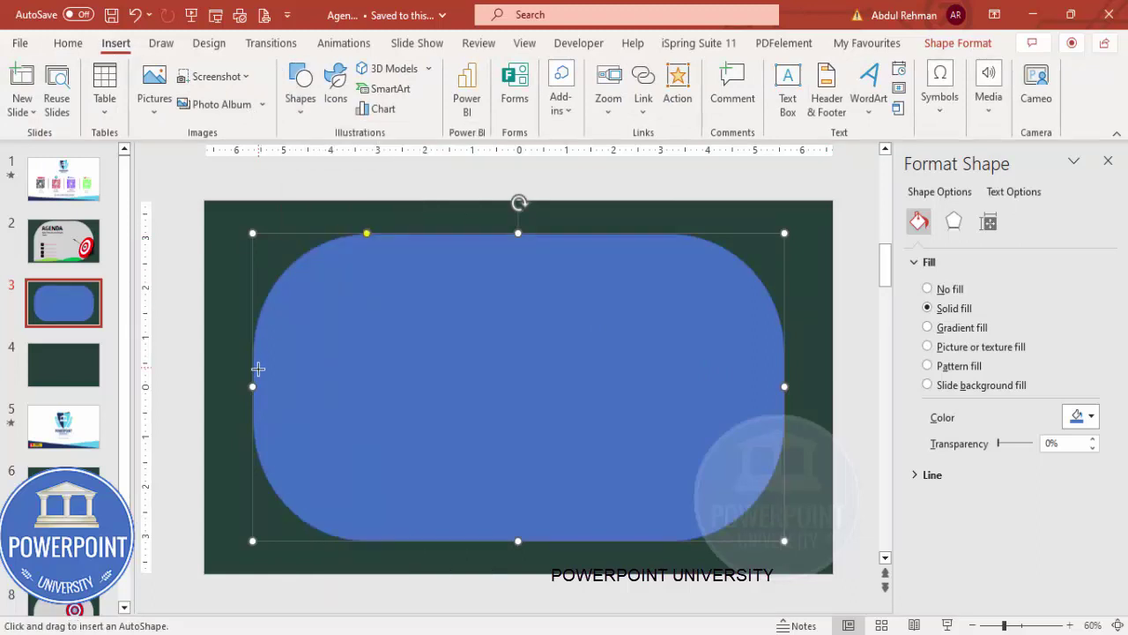
pyautogui.moveTo(282, 452)
pyautogui.mouseDown()
pyautogui.moveTo(362, 521)
pyautogui.moveTo(451, 540)
pyautogui.mouseUp()
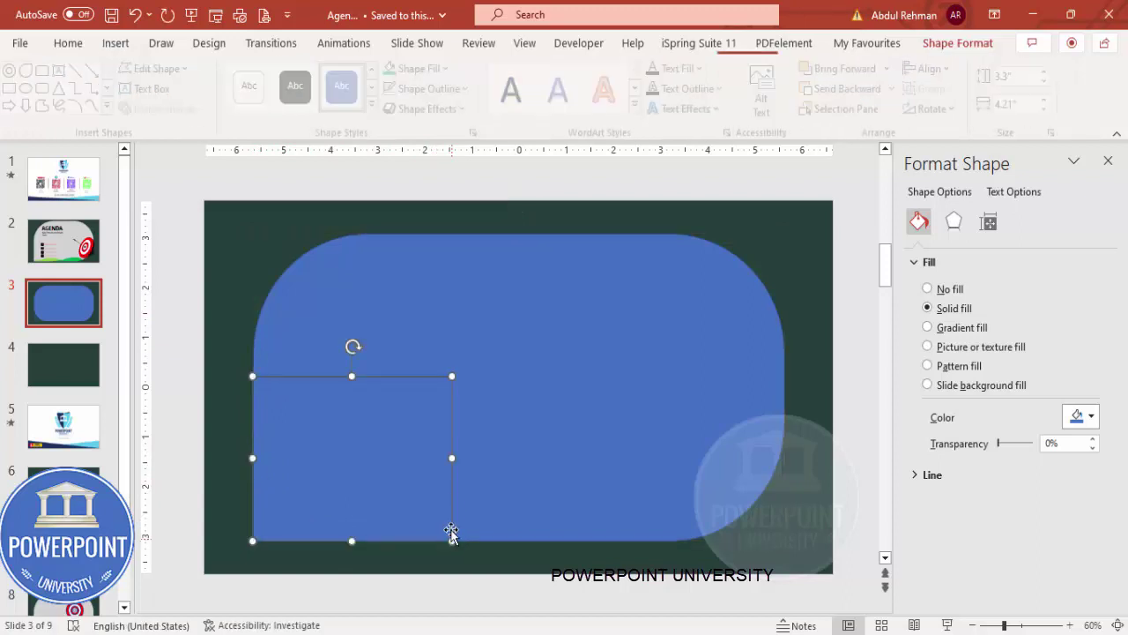
pyautogui.click(453, 220)
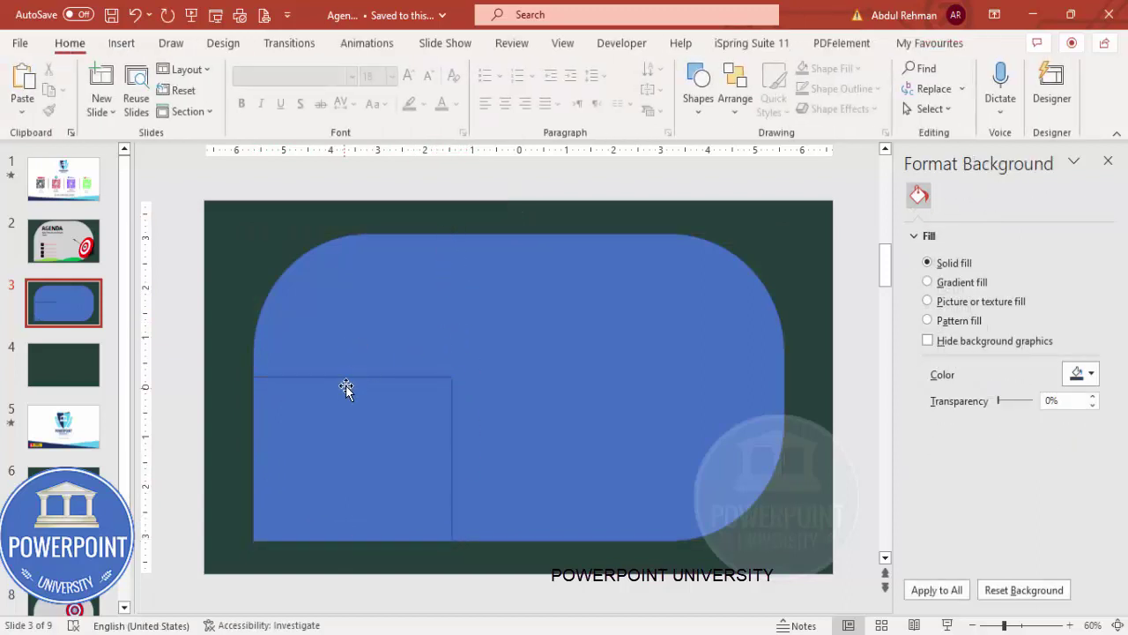
# Select the panel and the rectangle and merge them with Union
pyautogui.click(345, 310)
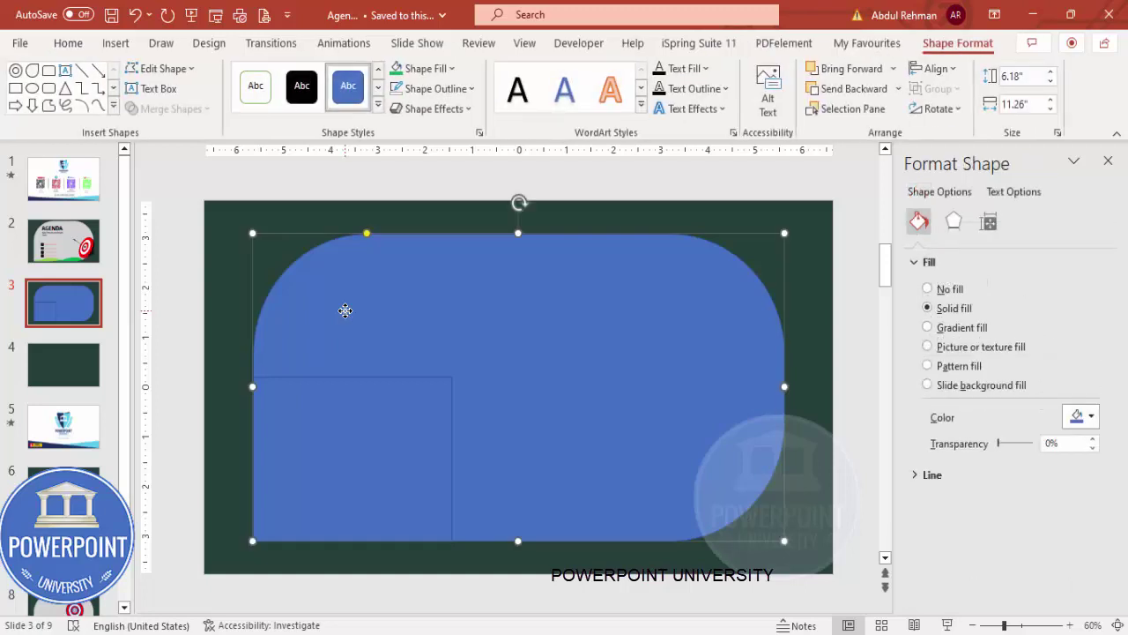
pyautogui.keyDown('shift'); pyautogui.click(336, 397); pyautogui.keyUp('shift')
pyautogui.click(165, 108)
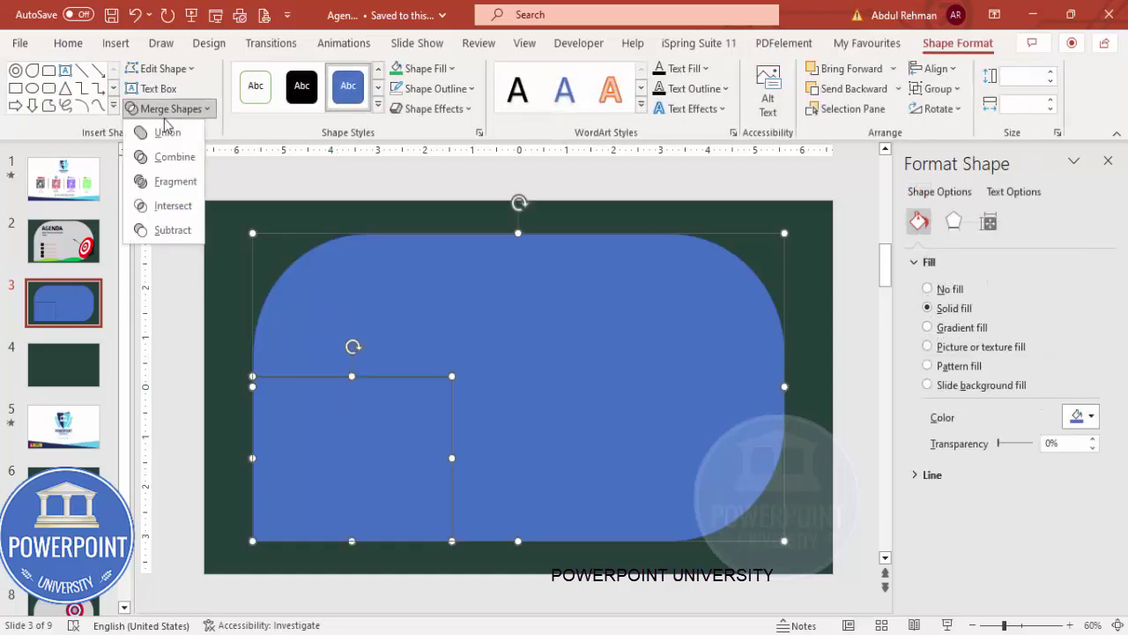
pyautogui.click(165, 133)
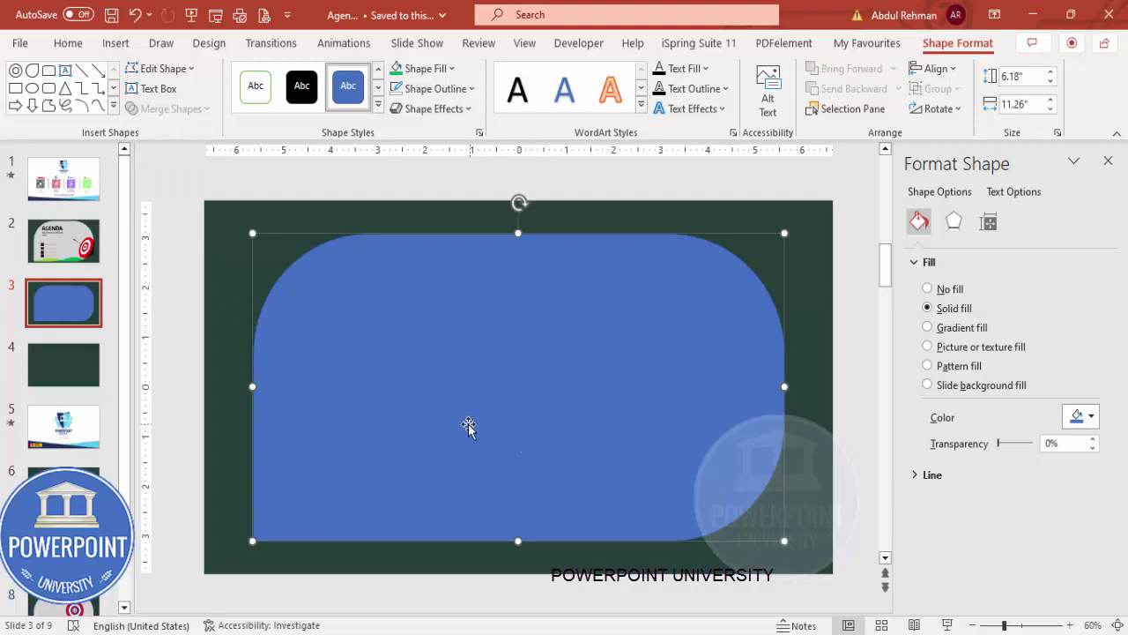
pyautogui.click(1091, 417)
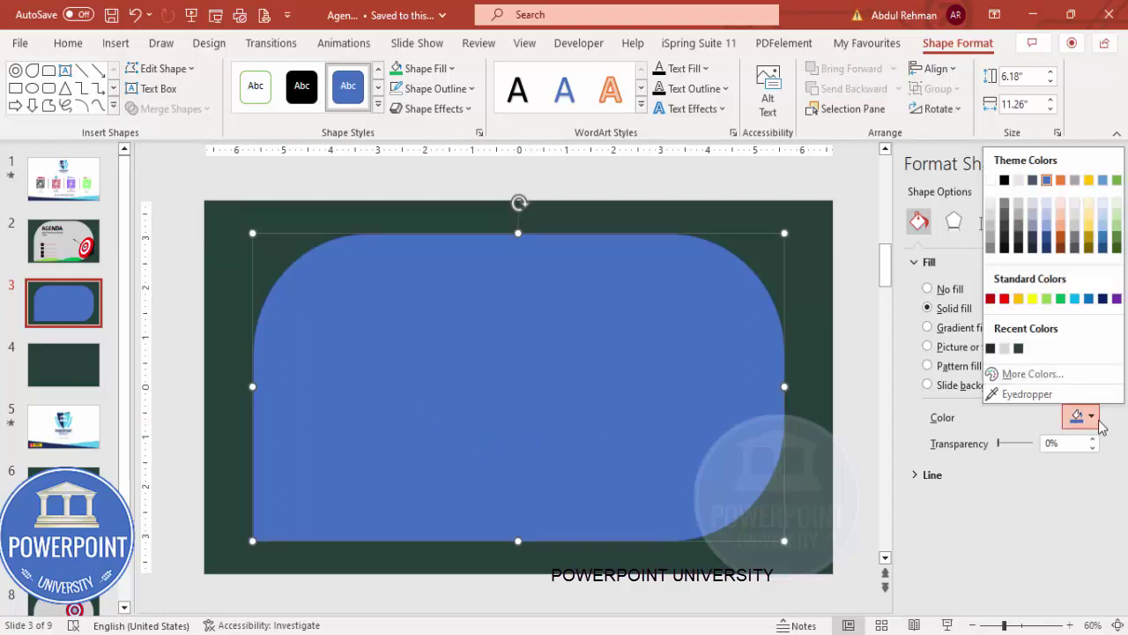
# Give the merged panel a Light Gray fill and nudge it slightly into place
pyautogui.click(1005, 349)
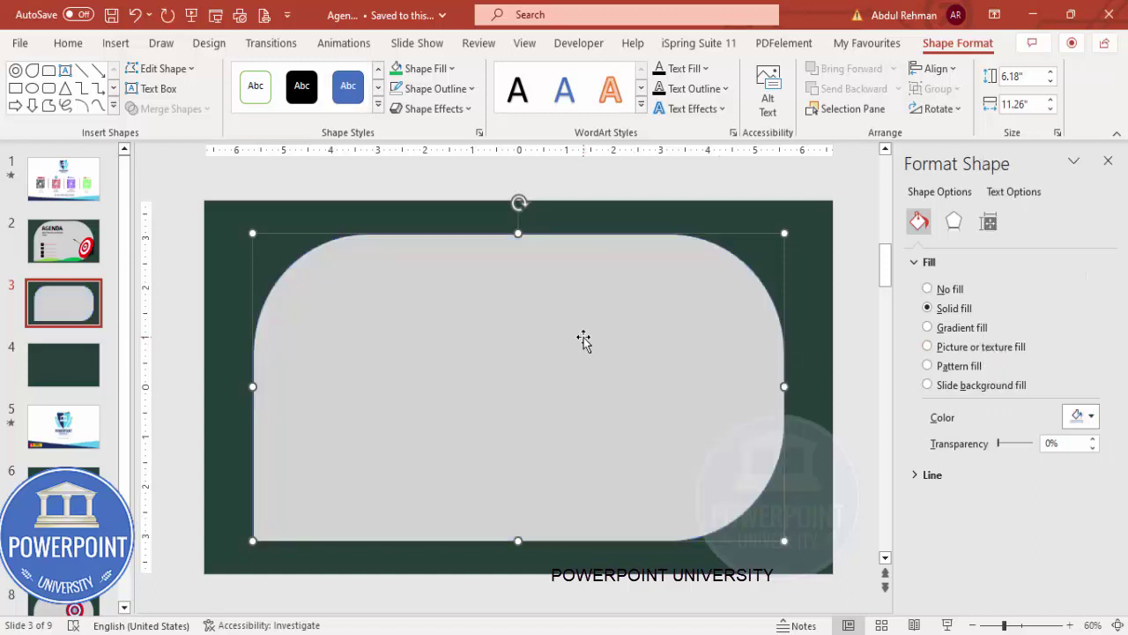
pyautogui.click(249, 230)
pyautogui.moveTo(249, 231); pyautogui.dragTo(254, 233)
# Deselect and reselect the gray panel, then switch to slide 4
pyautogui.press('Escape')
pyautogui.click(527, 292)
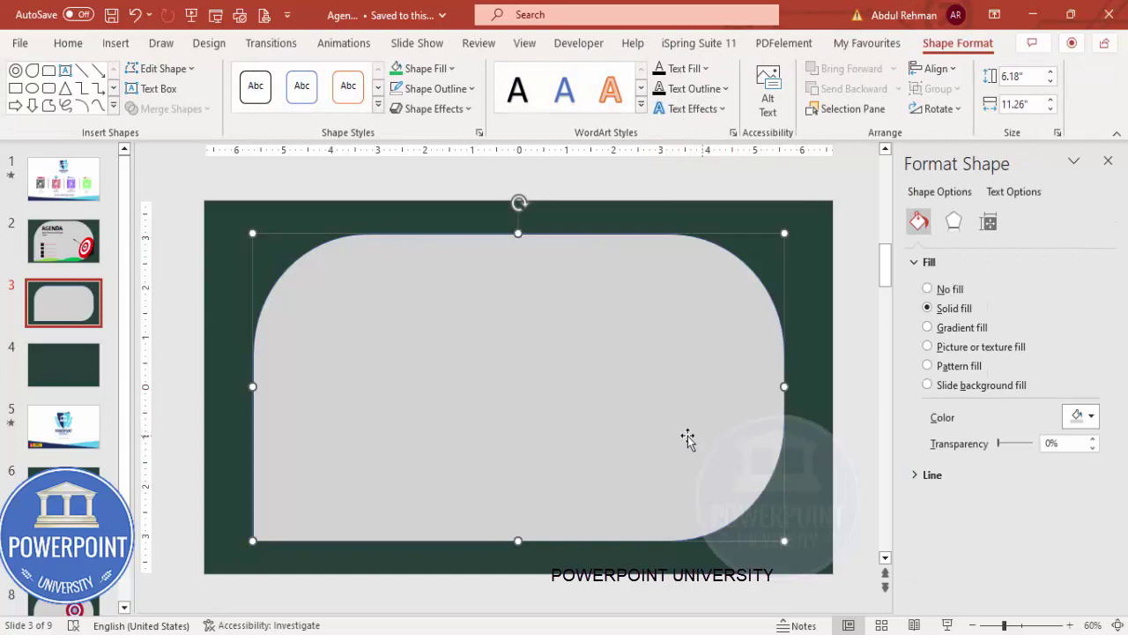
pyautogui.click(53, 365)
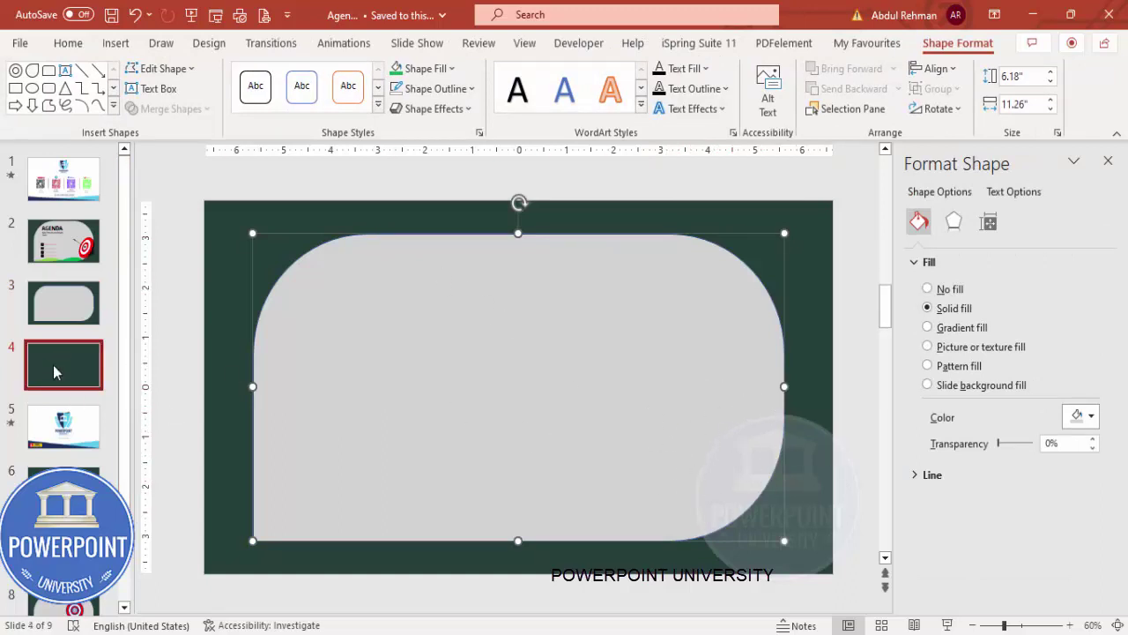
# Draw a small 0.74" donut shape near the centre of slide 4
pyautogui.click(122, 42)
pyautogui.click(294, 112)
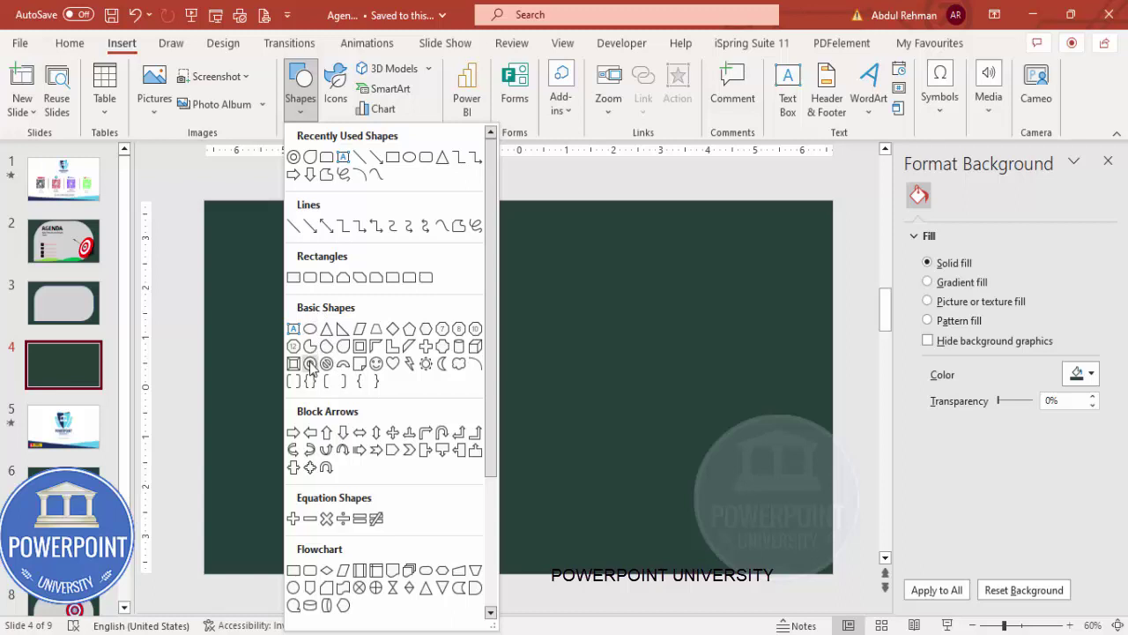
pyautogui.click(310, 365)
pyautogui.moveTo(499, 359); pyautogui.dragTo(531, 393)
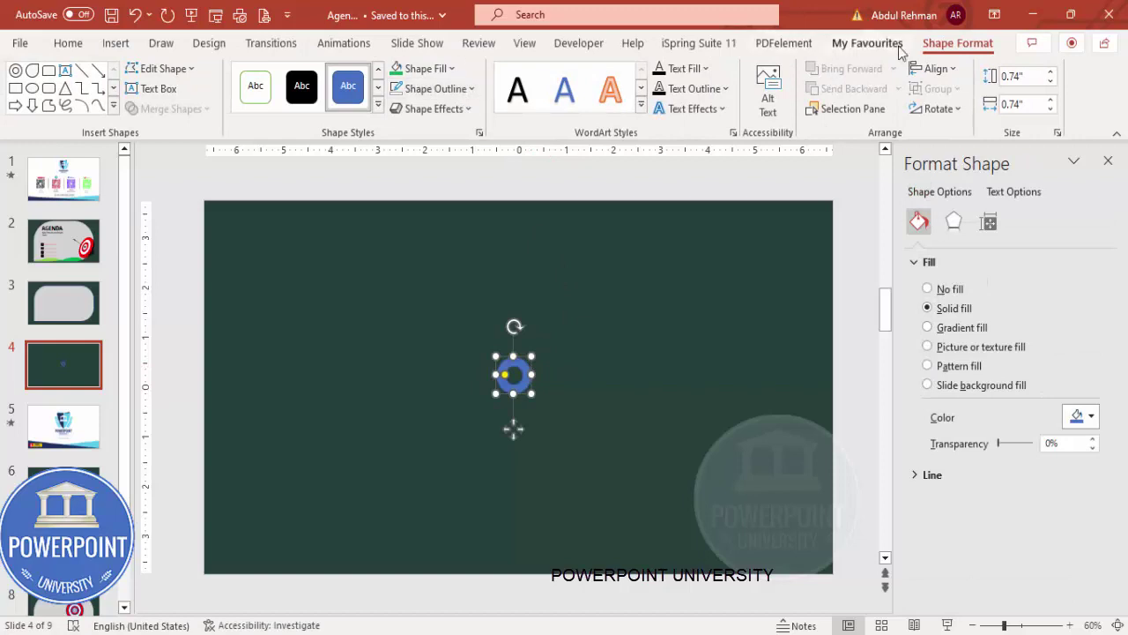
# Centre the donut on the slide with Align Center and Align Middle
pyautogui.click(518, 50)
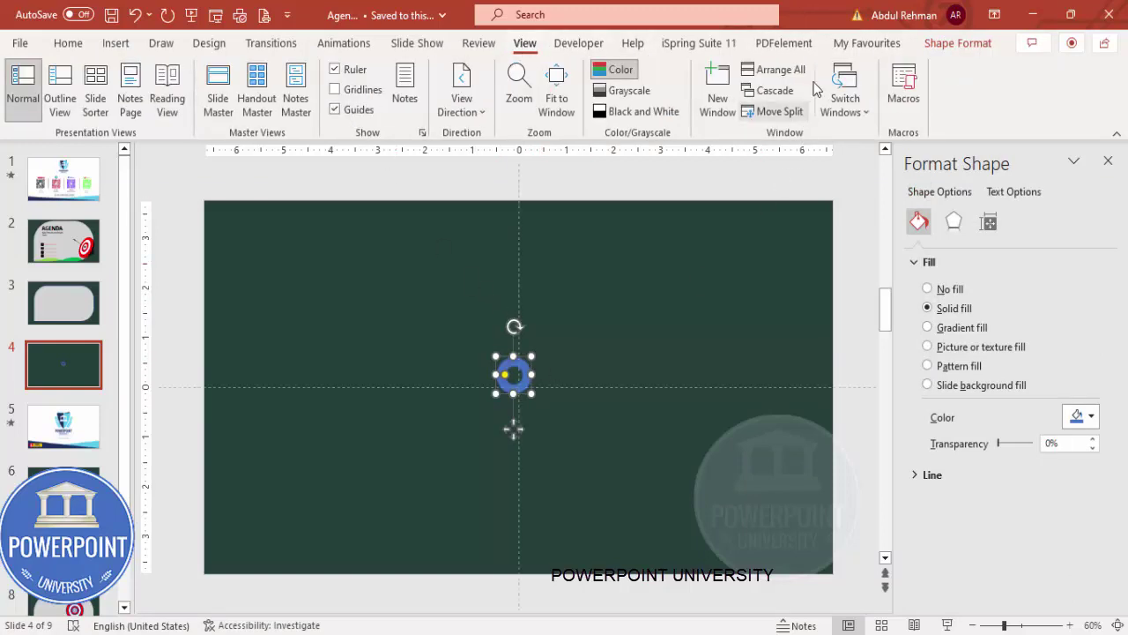
pyautogui.click(947, 44)
pyautogui.click(917, 71)
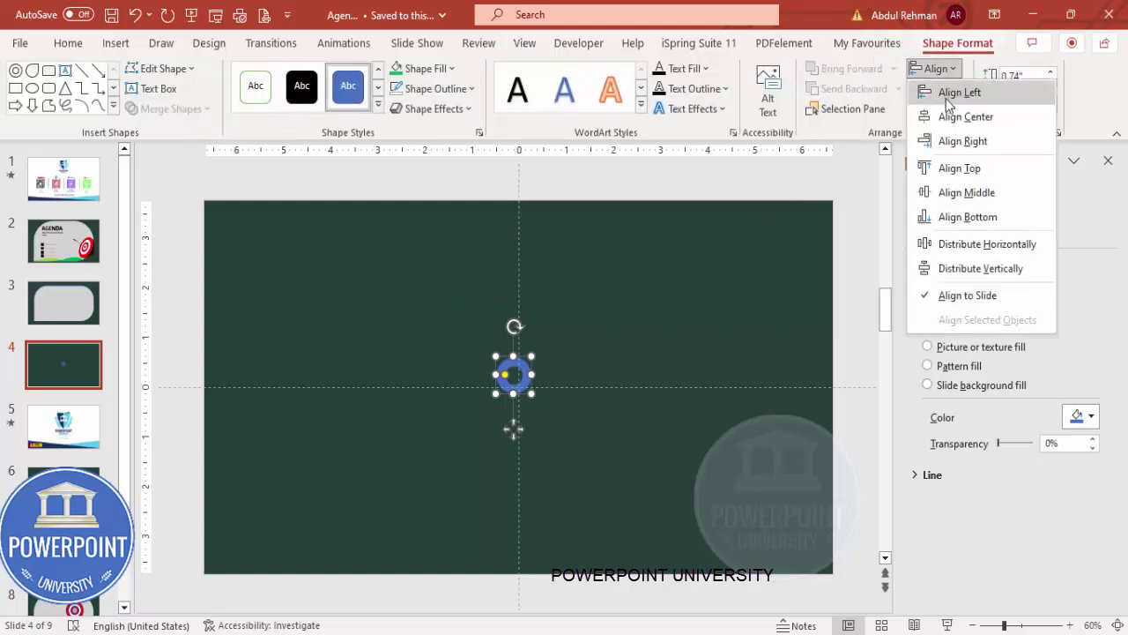
pyautogui.click(962, 117)
pyautogui.click(933, 68)
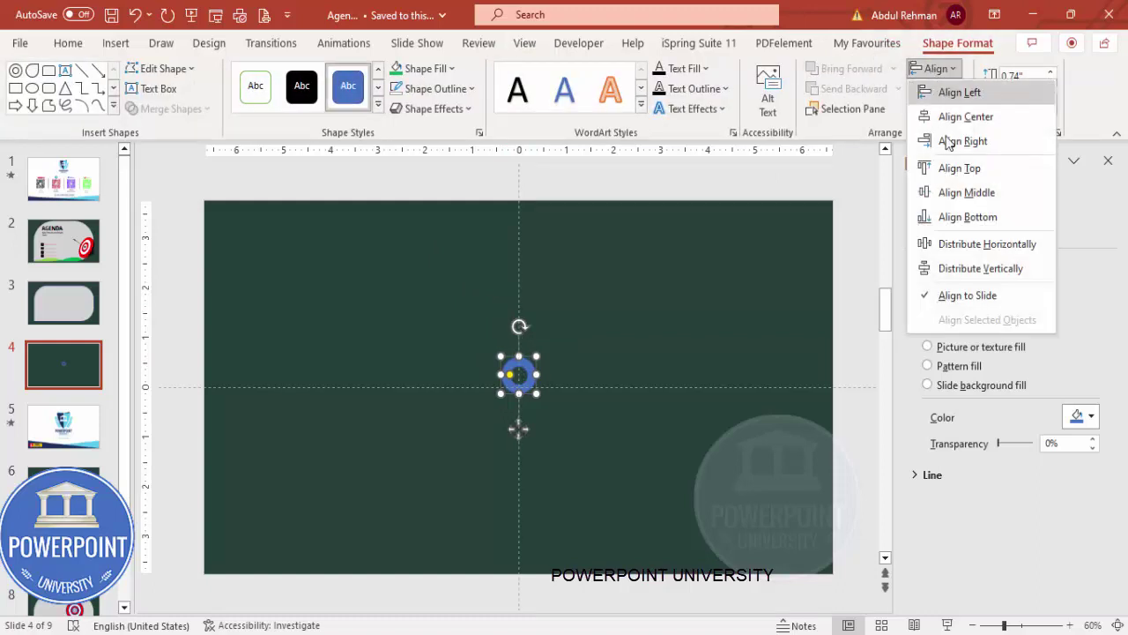
pyautogui.click(952, 192)
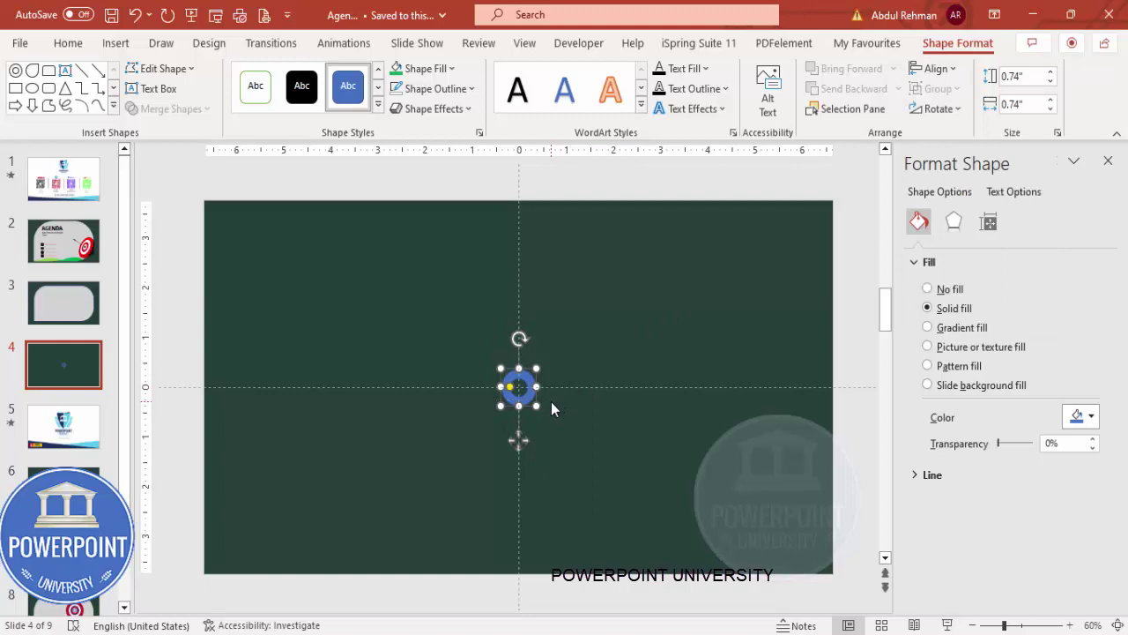
# Duplicate the donut with Ctrl+D and centre the copy the same way
pyautogui.hotkey('ctrl', 'd')
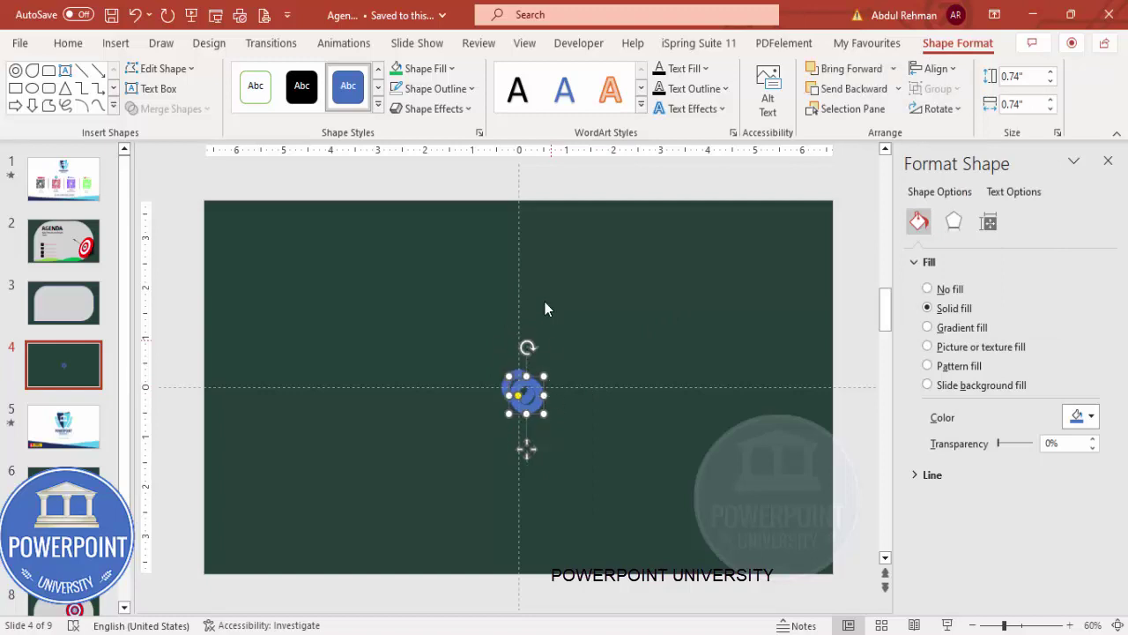
pyautogui.click(933, 69)
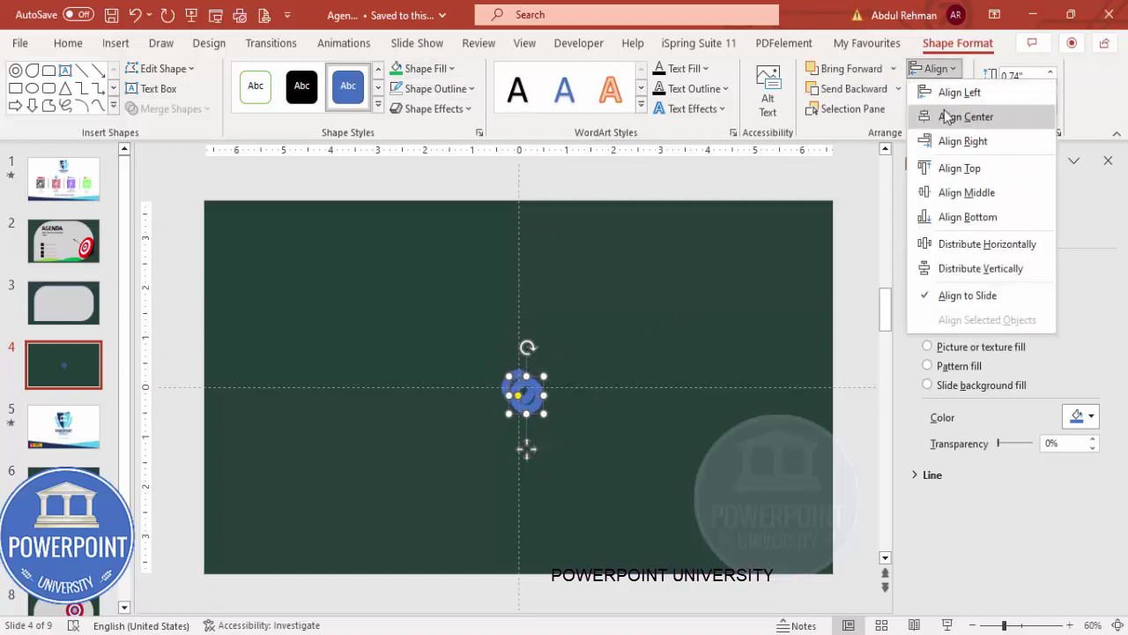
pyautogui.click(960, 116)
pyautogui.click(933, 68)
pyautogui.click(963, 192)
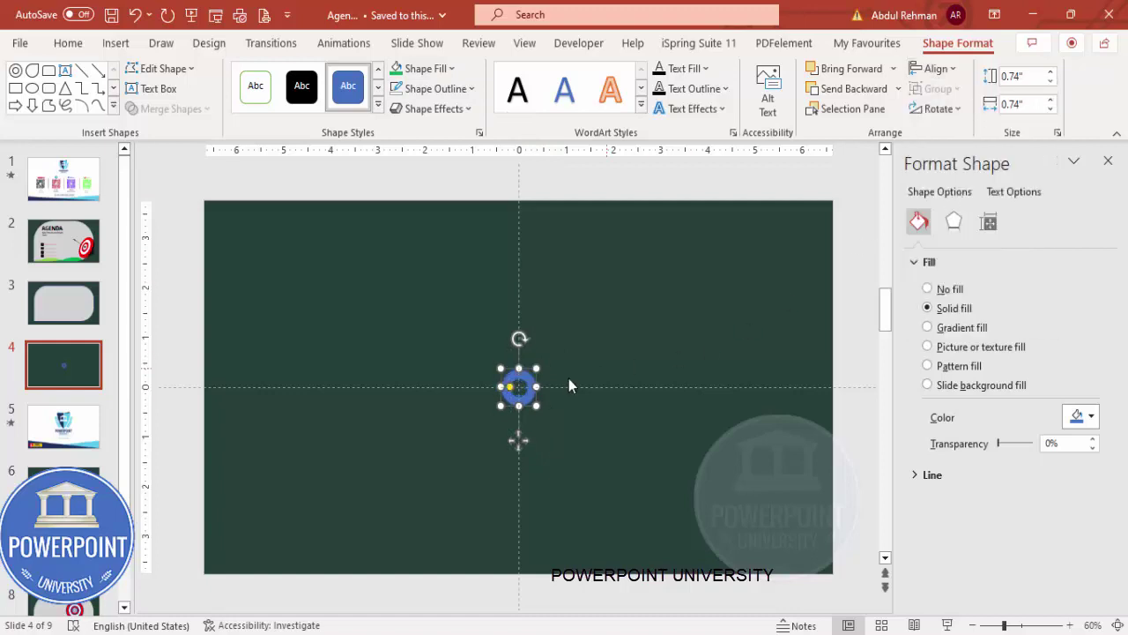
# Enlarge the copied ring to 1.51", fill it red, and send it behind the blue ring
pyautogui.moveTo(535, 405); pyautogui.dragTo(554, 410)
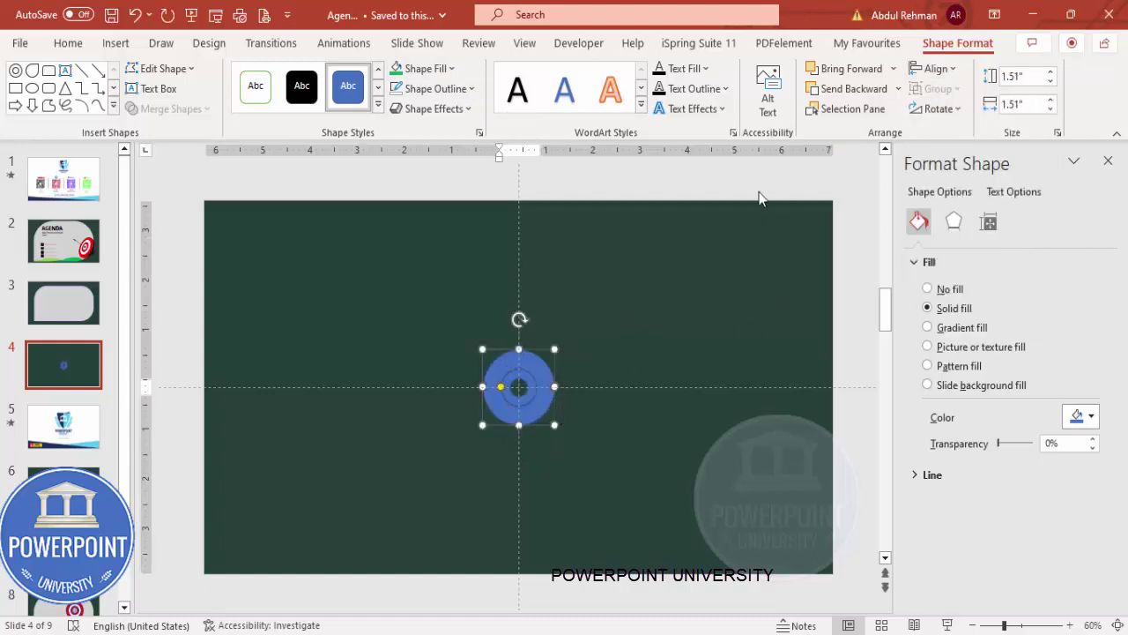
pyautogui.click(449, 69)
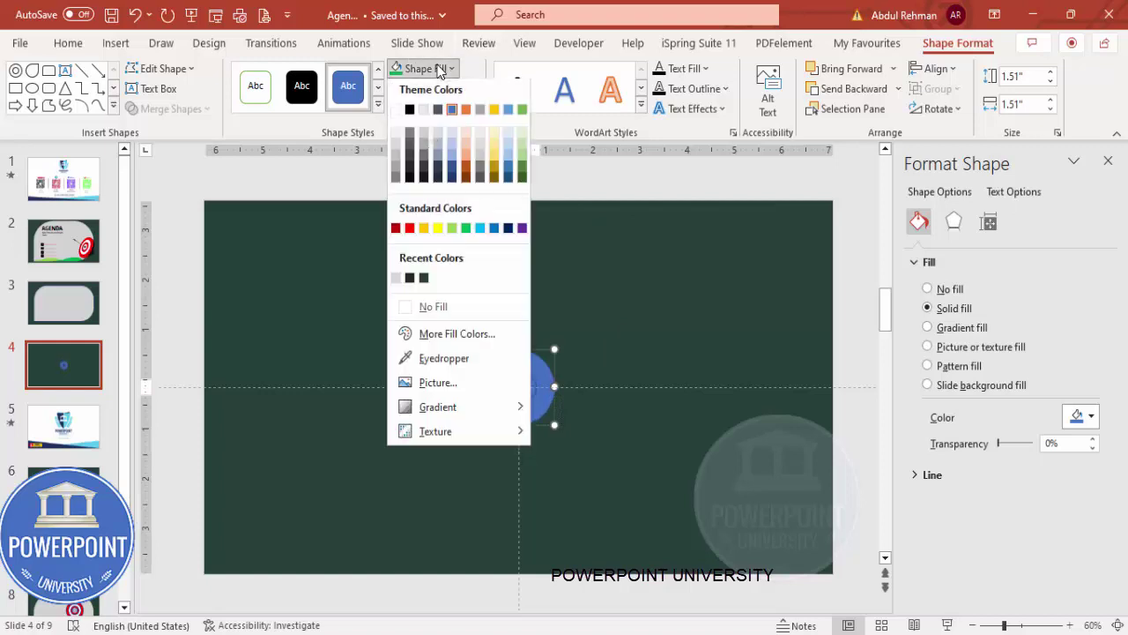
pyautogui.click(410, 232)
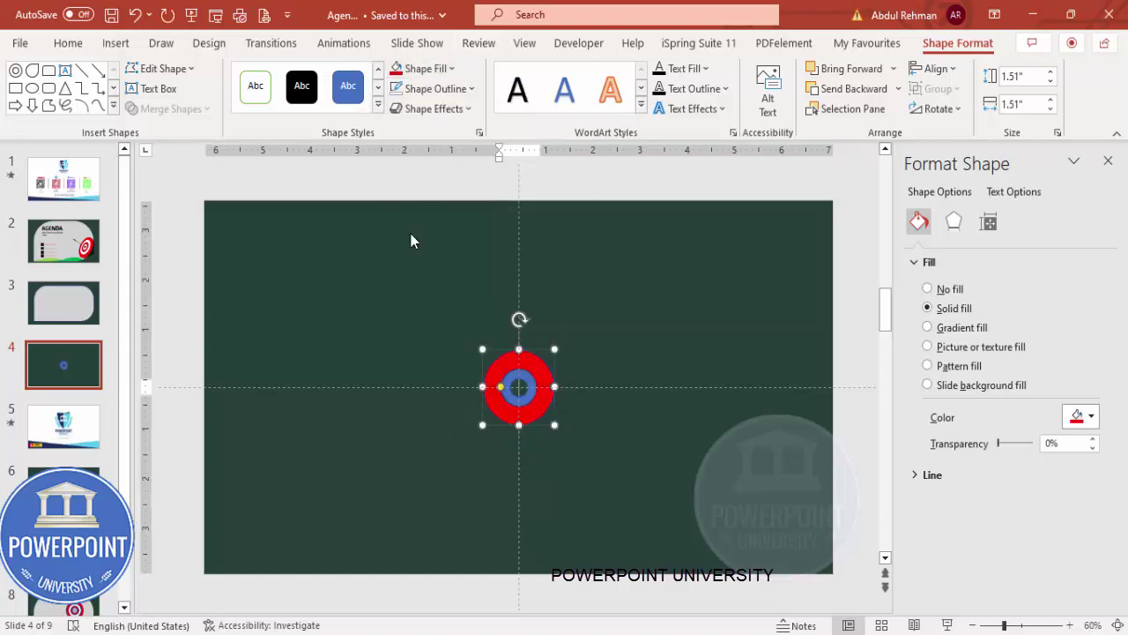
pyautogui.click(898, 88)
pyautogui.click(905, 138)
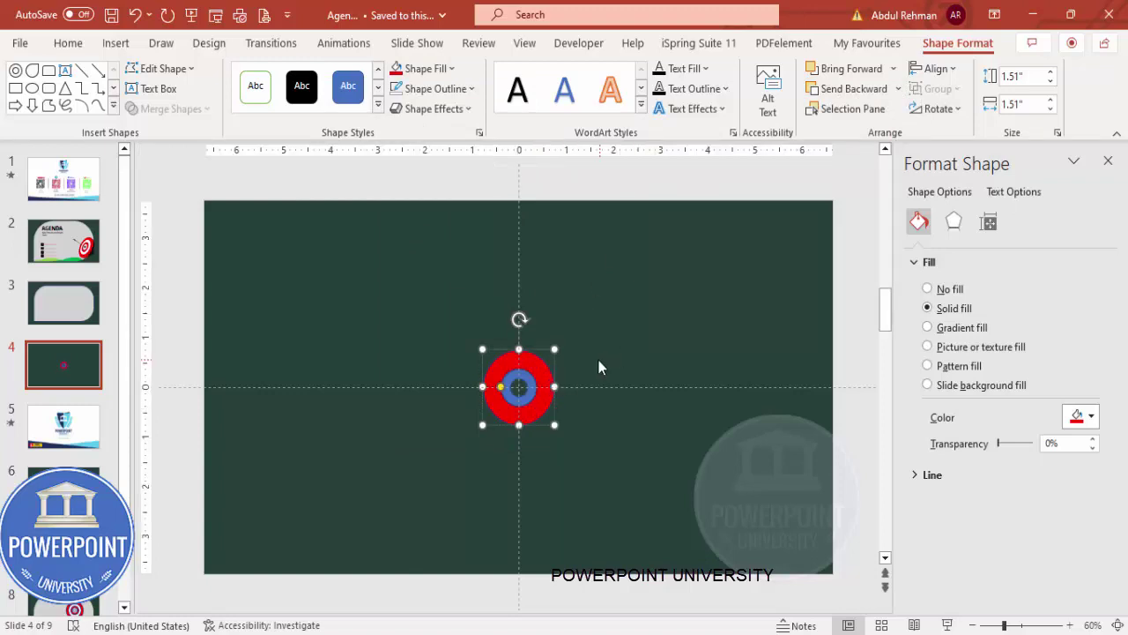
# Duplicate the red ring and apply Align Center and Align Middle to the copy
pyautogui.hotkey('ctrl', 'd')
pyautogui.click(936, 69)
pyautogui.click(956, 113)
pyautogui.click(935, 69)
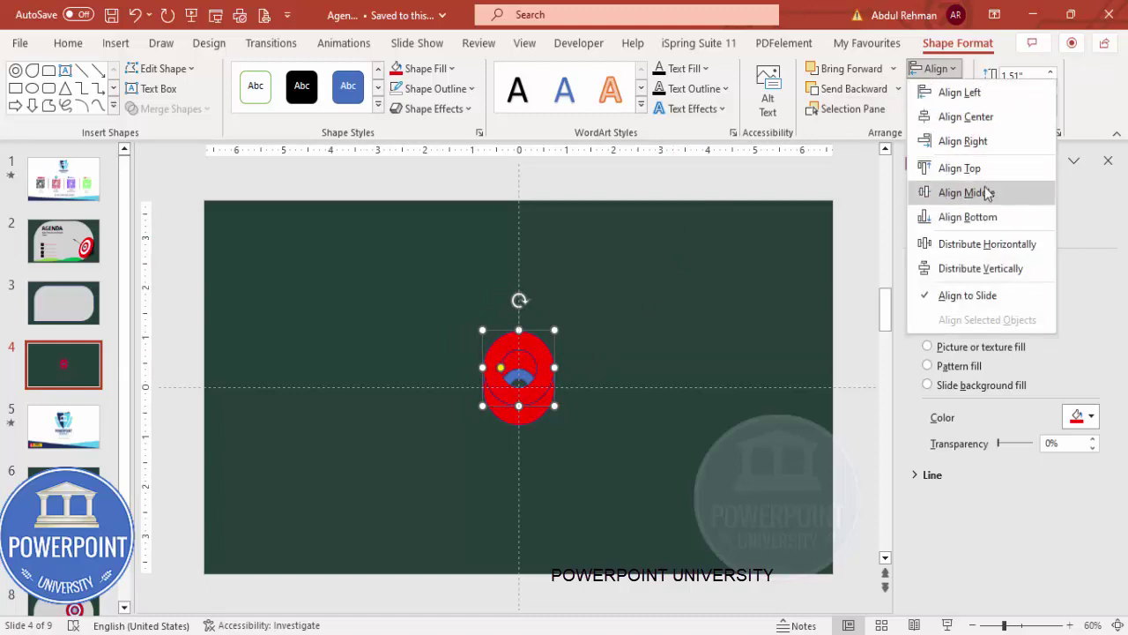
pyautogui.click(980, 192)
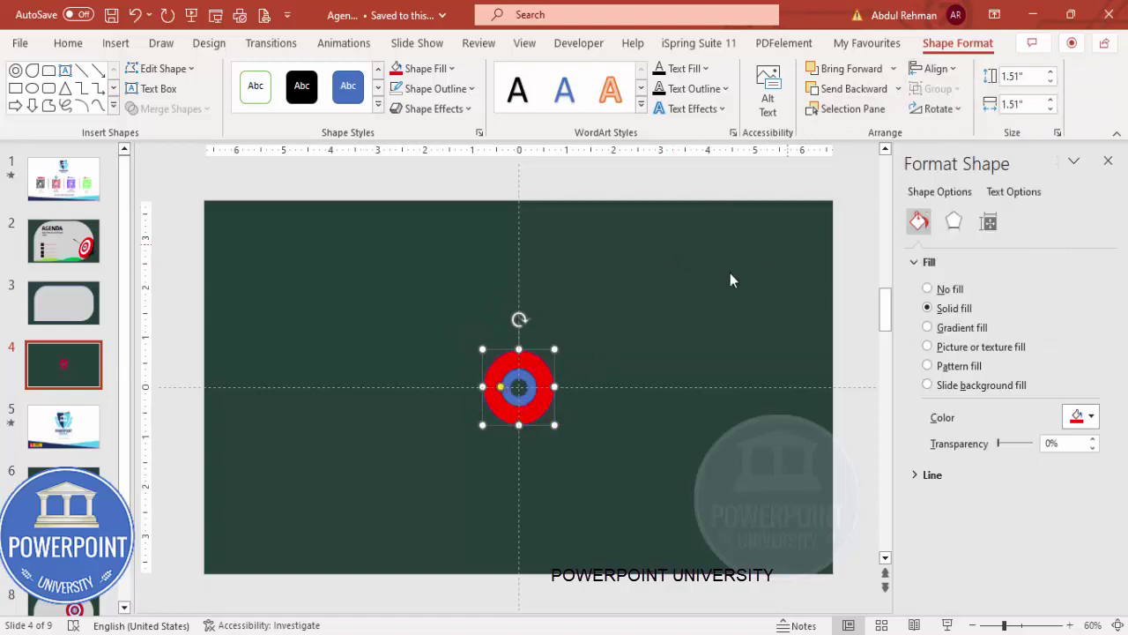
# Fill the enlarged ring copy near-white and send it behind the red ring
pyautogui.click(563, 430)
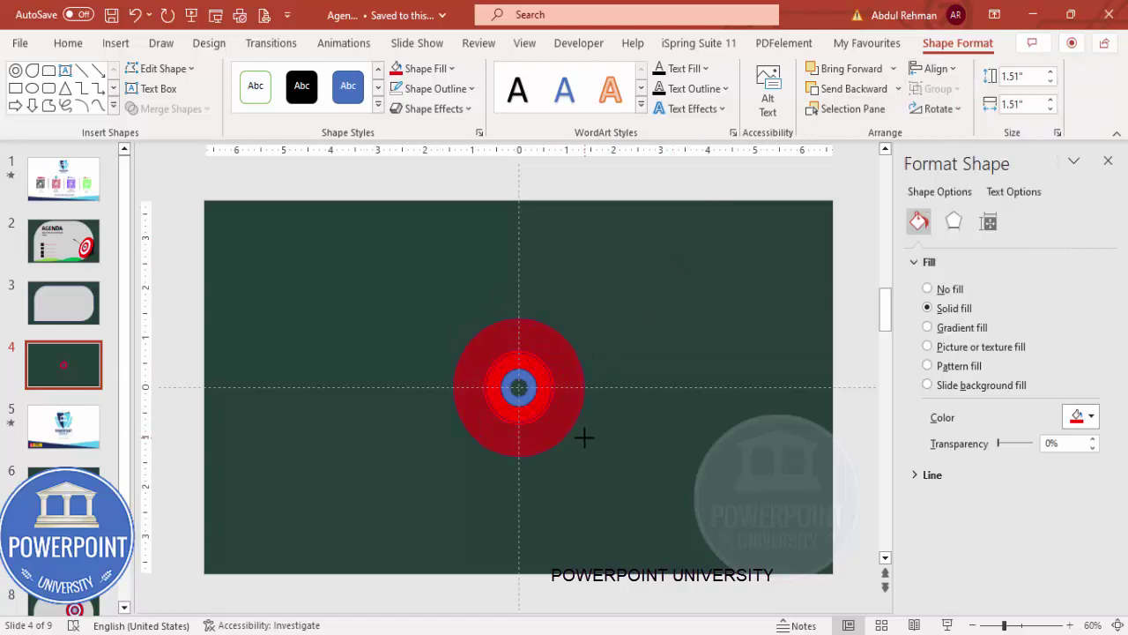
pyautogui.click(574, 395)
pyautogui.click(428, 69)
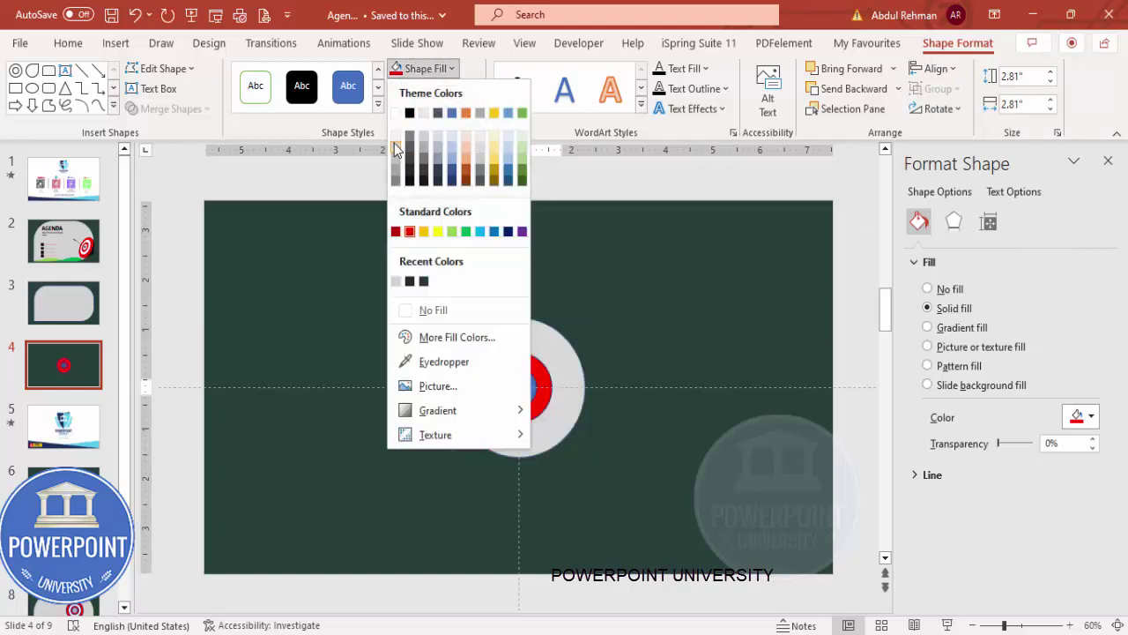
pyautogui.click(395, 135)
pyautogui.click(899, 89)
pyautogui.click(892, 135)
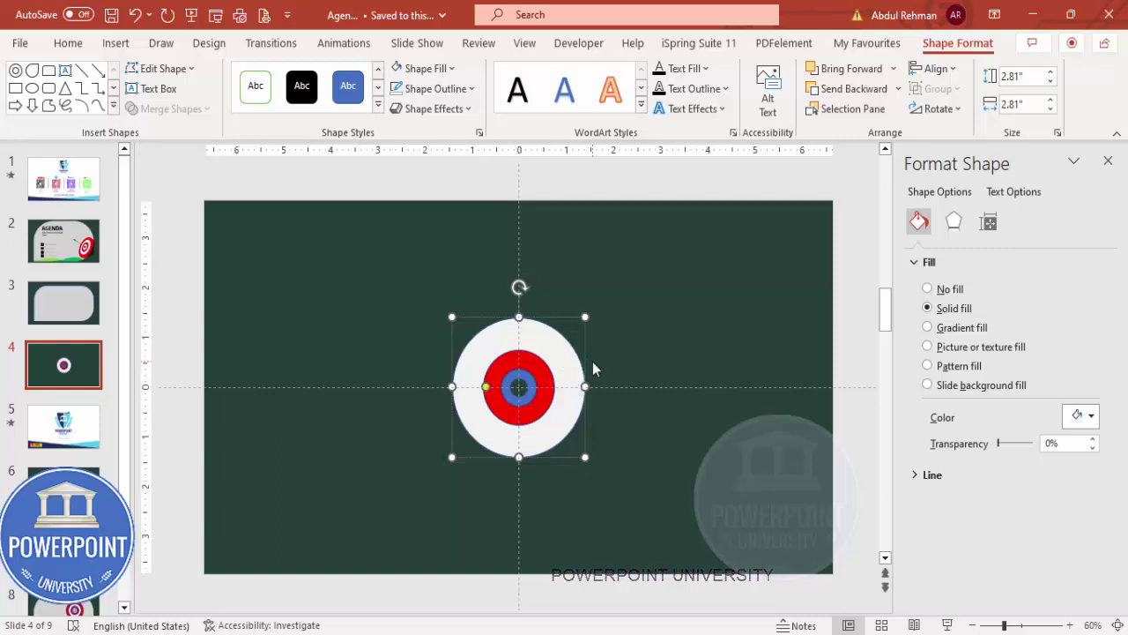
# Centre the white circle on the slide and enlarge it around its centre to 4.46"
pyautogui.moveTo(592, 361); pyautogui.dragTo(561, 328)
pyautogui.click(936, 68)
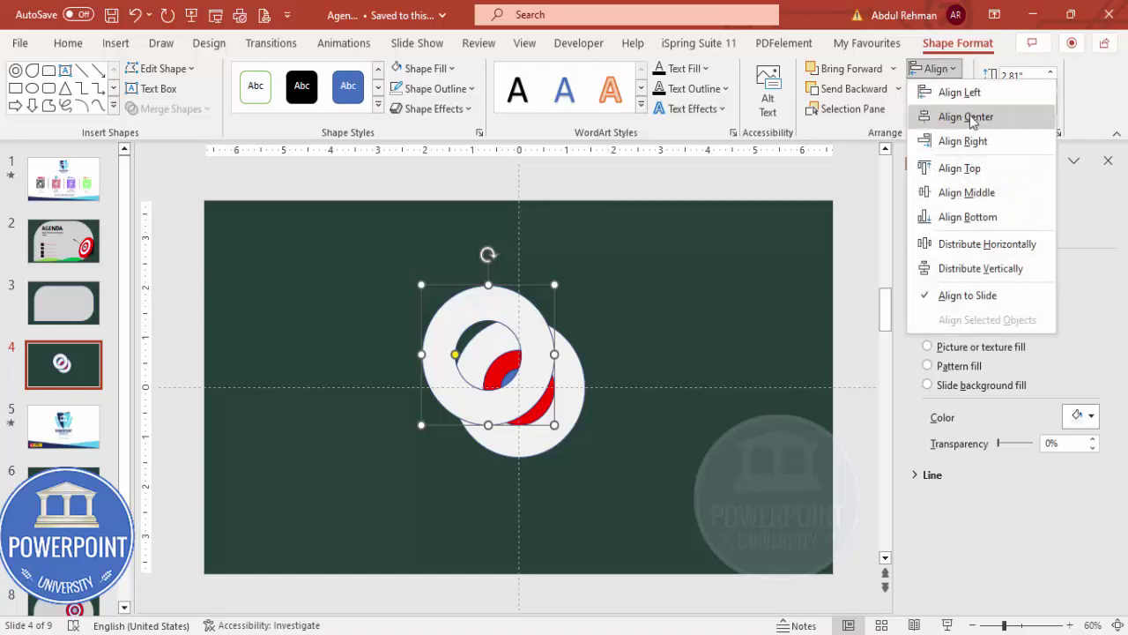
pyautogui.click(962, 116)
pyautogui.click(936, 68)
pyautogui.click(966, 192)
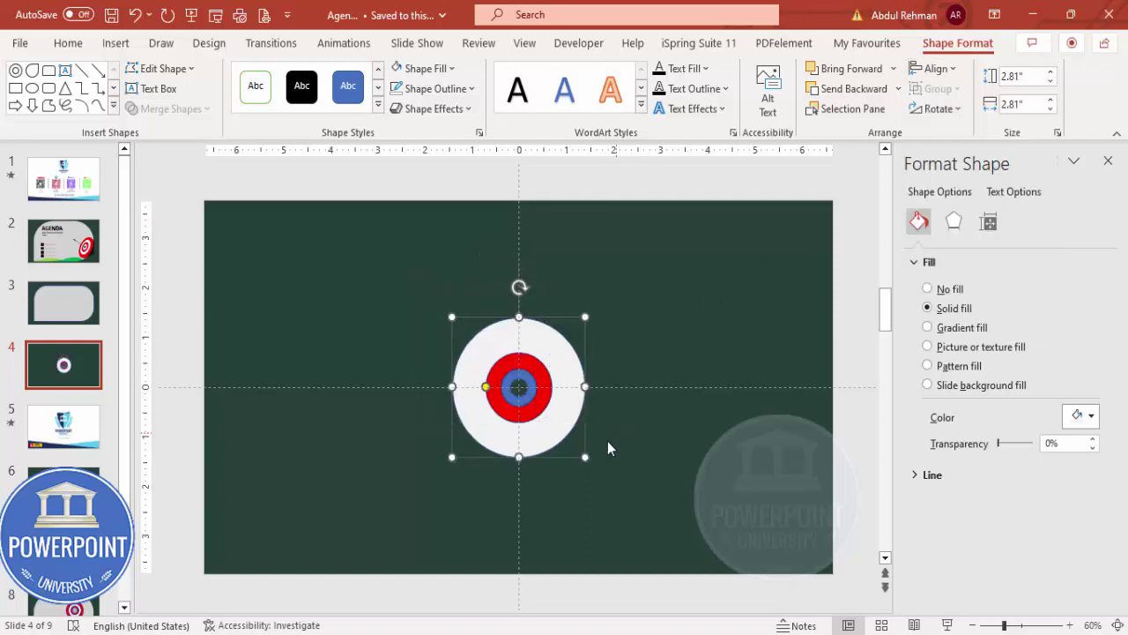
pyautogui.moveTo(584, 454); pyautogui.dragTo(624, 494)
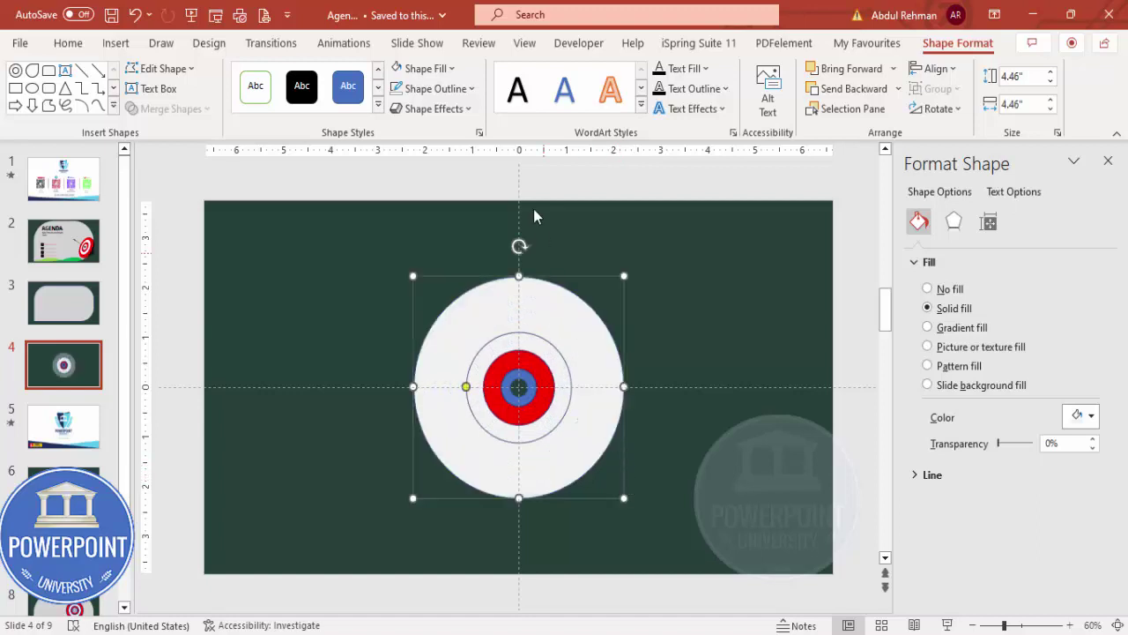
# Fill the largest 4.46" circle red and send it to the back
pyautogui.click(421, 69)
pyautogui.click(408, 231)
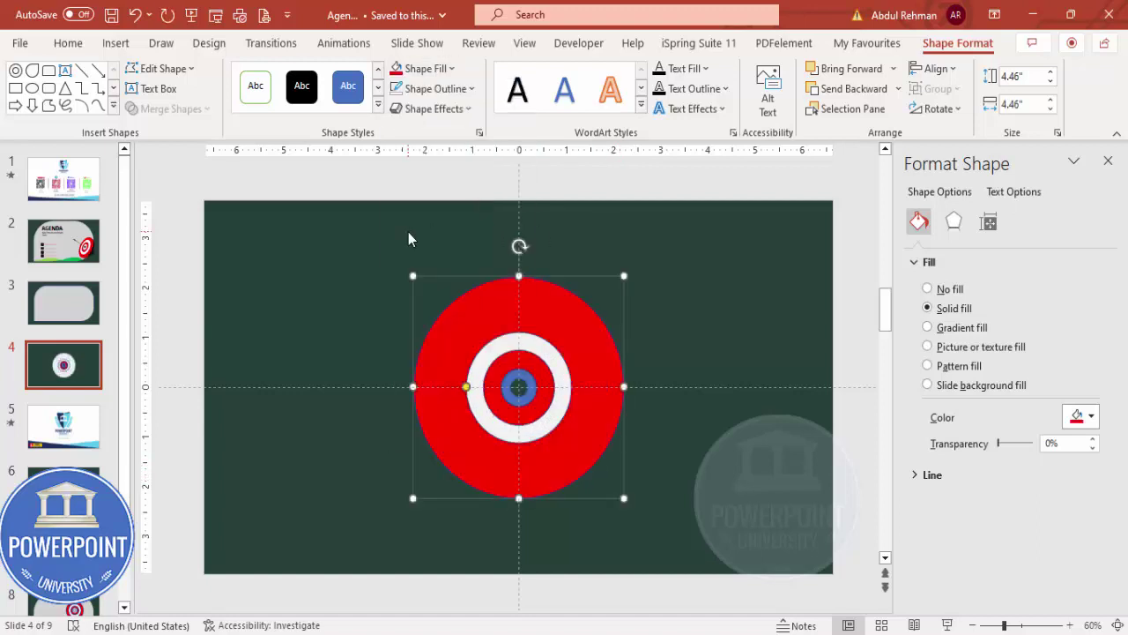
pyautogui.click(898, 89)
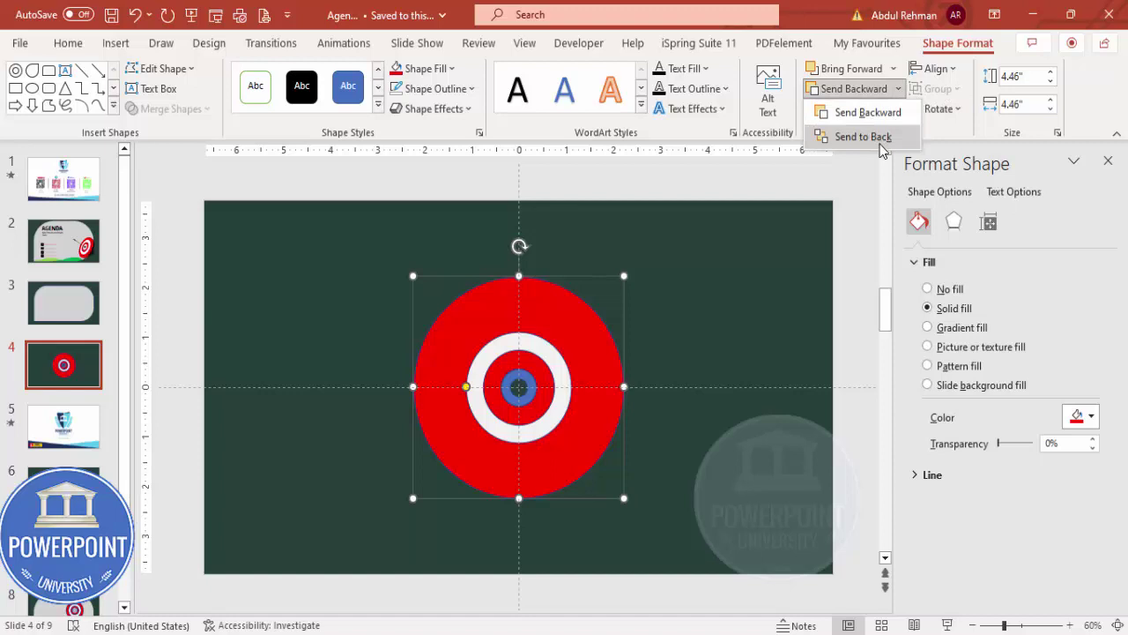
pyautogui.click(859, 137)
pyautogui.click(663, 293)
# Select all the target circles and set their Shape Outline to No Outline
pyautogui.moveTo(373, 243); pyautogui.dragTo(686, 554)
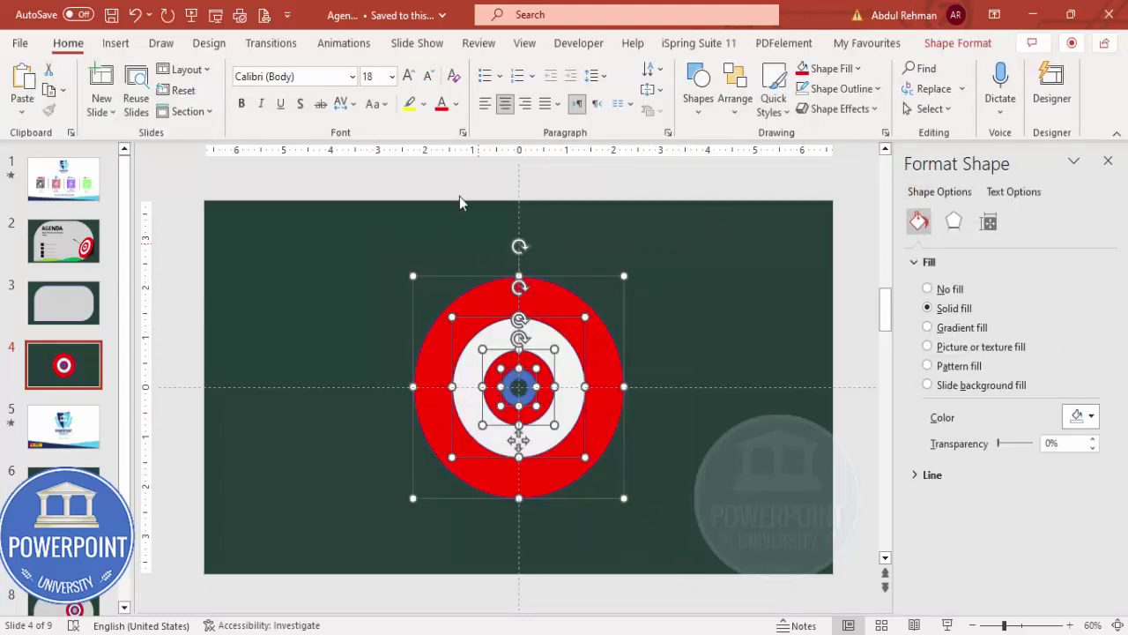
pyautogui.click(958, 43)
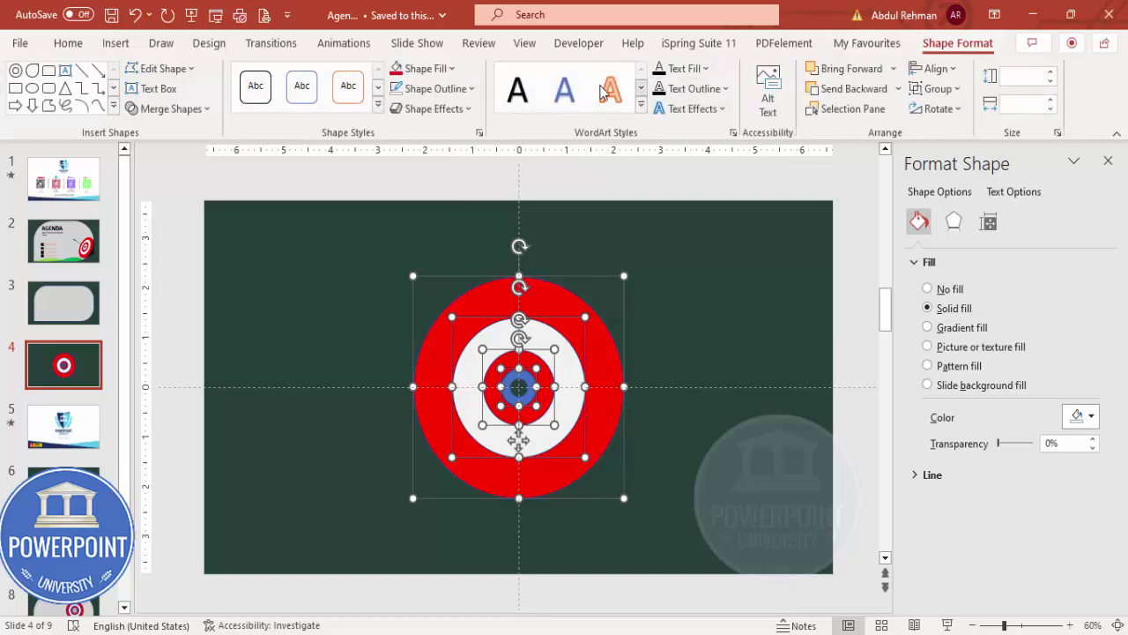
pyautogui.click(436, 88)
pyautogui.click(431, 331)
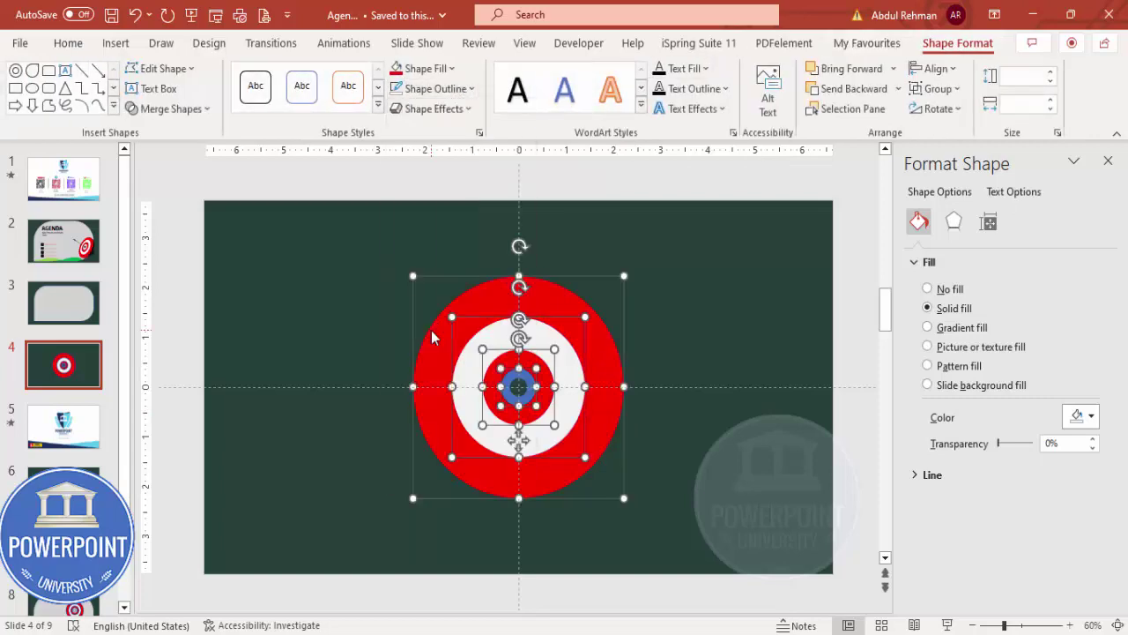
pyautogui.click(666, 286)
# Change the blue centre circle's fill to white
pyautogui.click(519, 387)
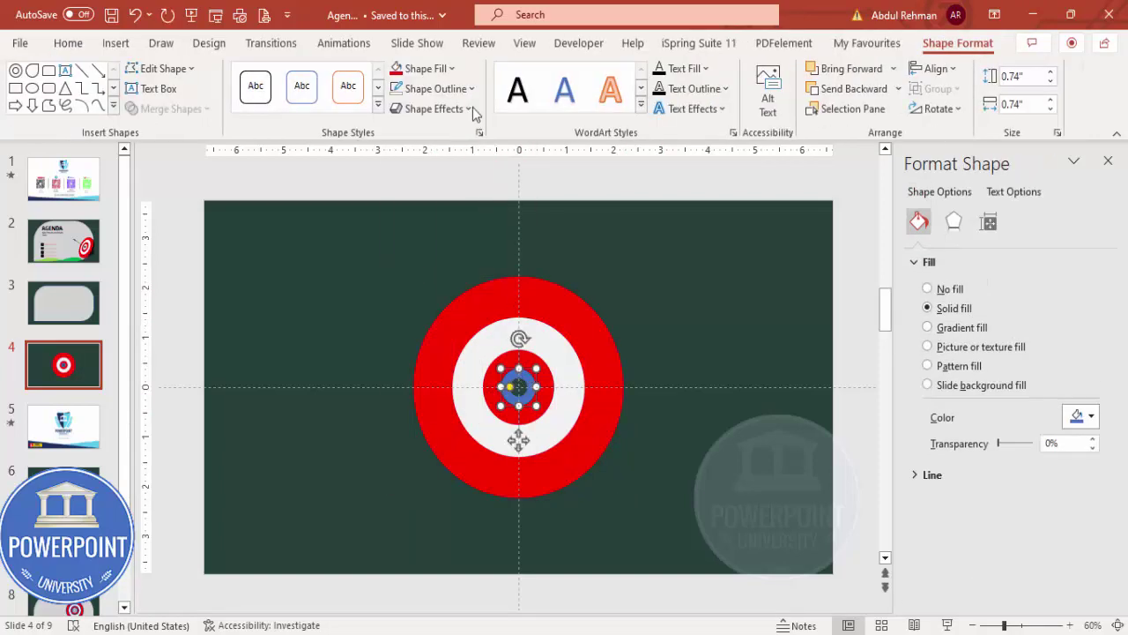
pyautogui.click(421, 68)
pyautogui.click(395, 113)
pyautogui.moveTo(344, 247); pyautogui.dragTo(708, 552)
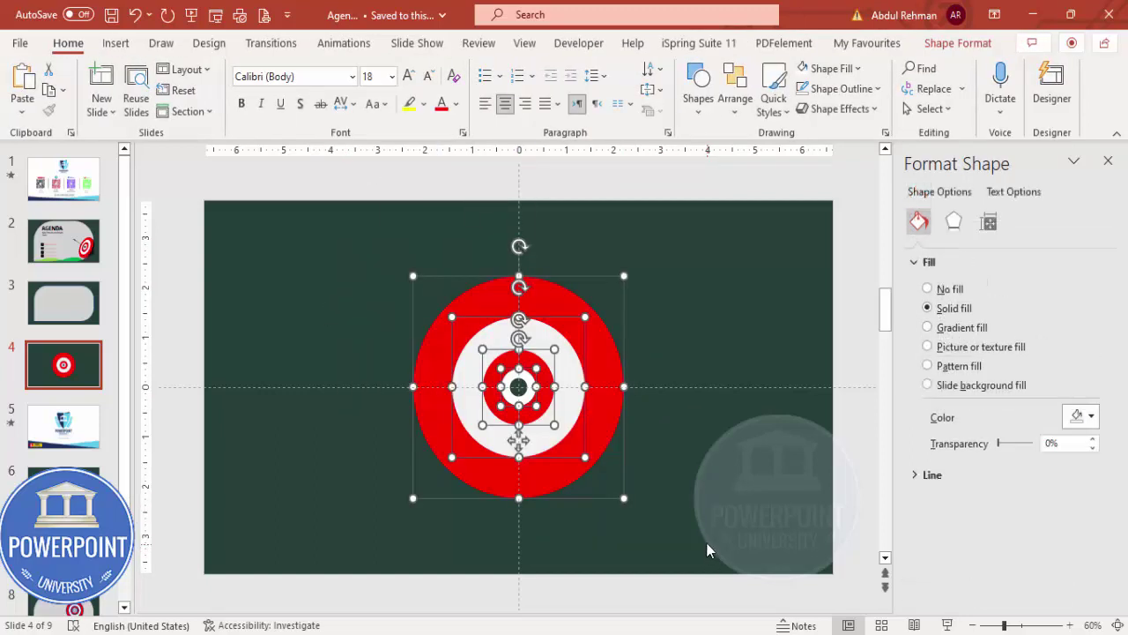
# Group the target circles with Ctrl+G and bring up their 3-D Rotation effect settings
pyautogui.hotkey('ctrl', 'g')
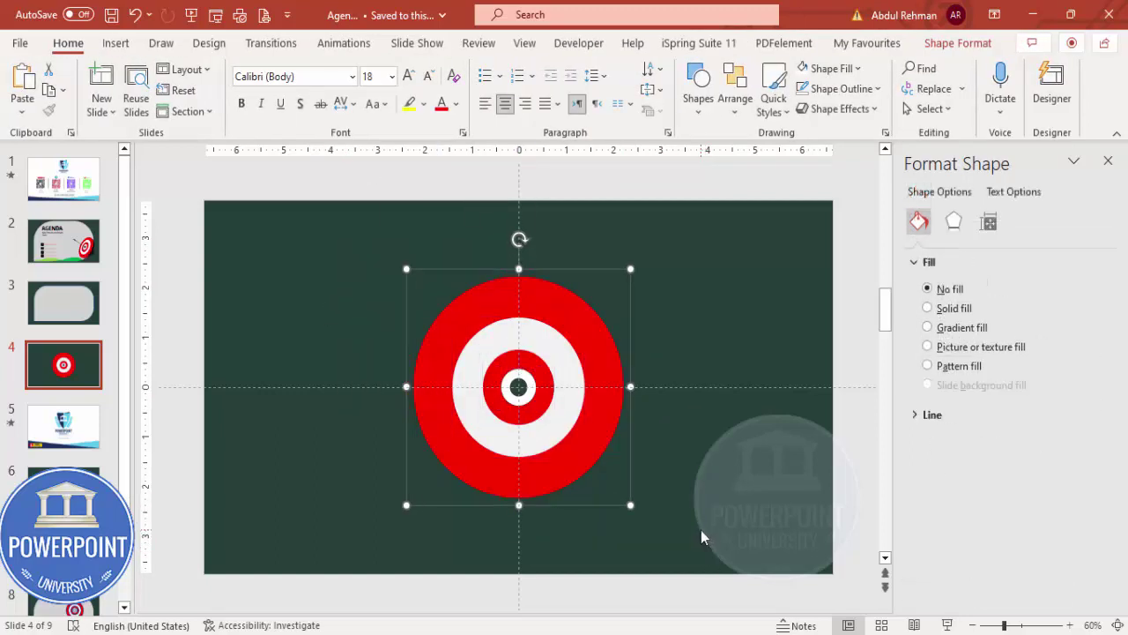
pyautogui.click(956, 221)
pyautogui.click(917, 420)
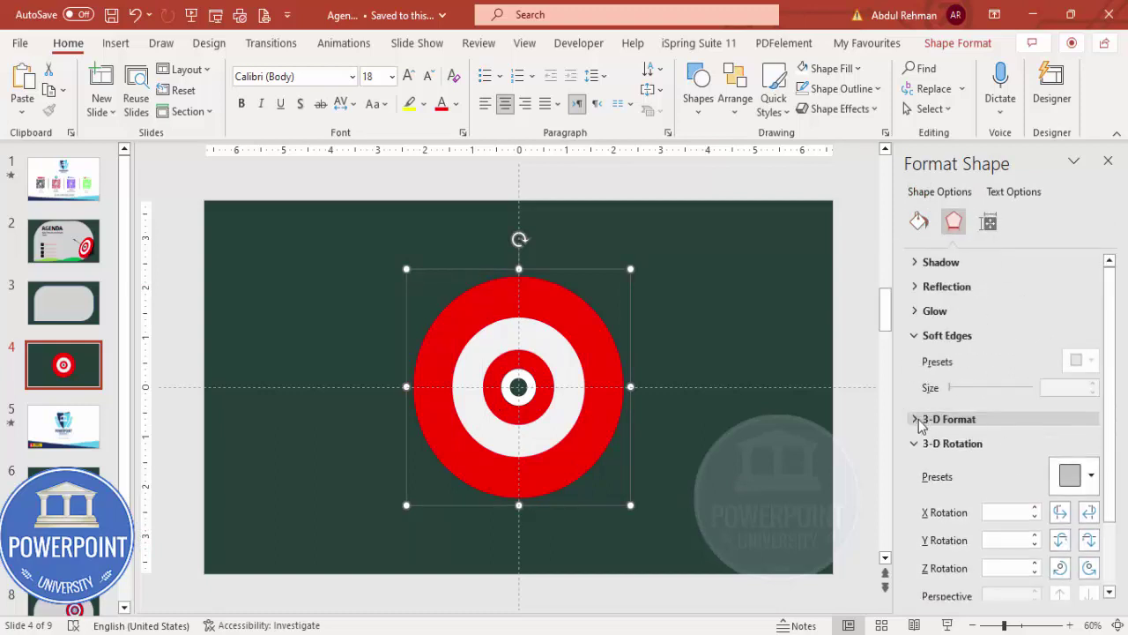
pyautogui.click(964, 443)
pyautogui.click(969, 446)
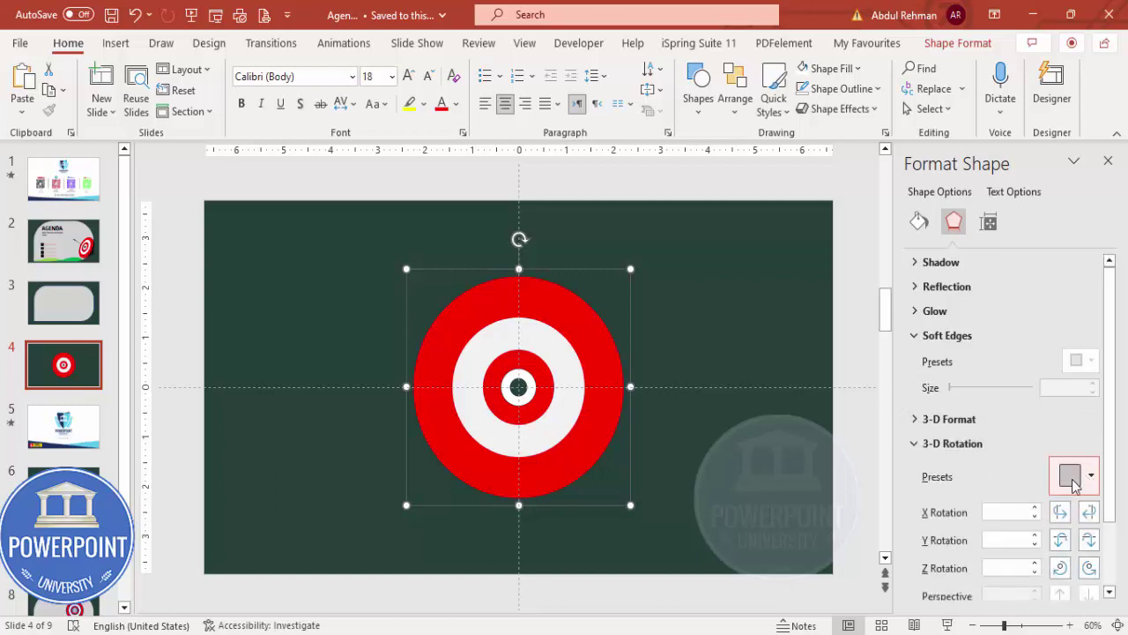
# Apply the Perspective: Contrasting Left preset and set Y rotation to 355.4°
pyautogui.click(1089, 477)
pyautogui.scroll(-1, 1100, 365)
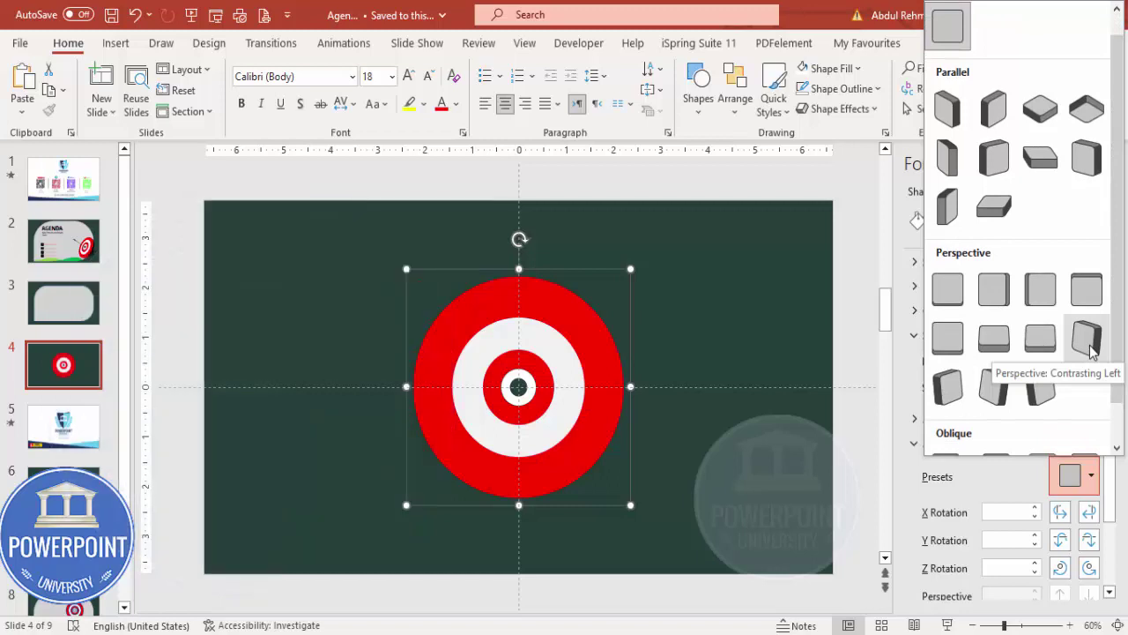
pyautogui.click(1090, 350)
pyautogui.scroll(-2, 1091, 465)
pyautogui.click(1090, 454)
pyautogui.click(1089, 454)
pyautogui.click(1090, 454)
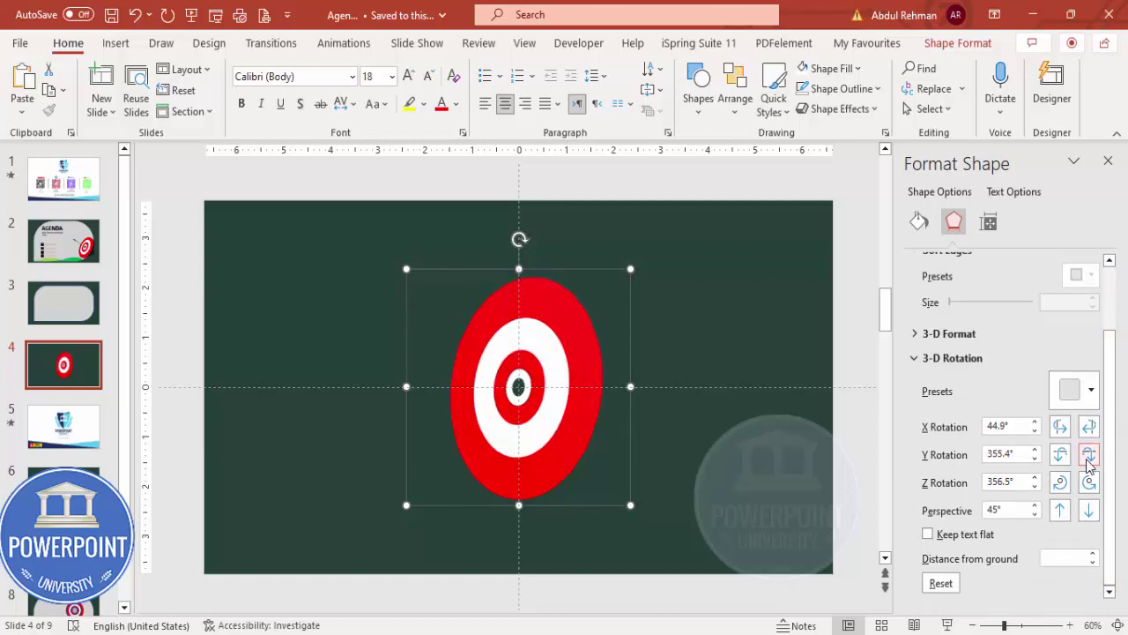
# Set the target's 3-D depth to 24.5 pt, then switch to slide 3
pyautogui.click(985, 336)
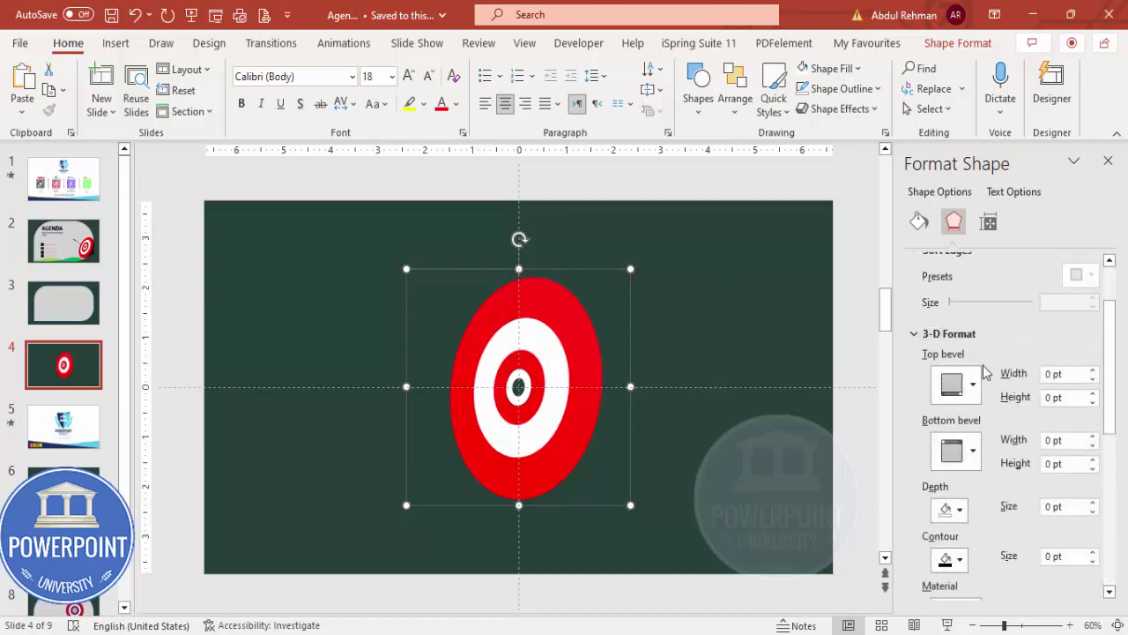
pyautogui.click(1093, 502)
pyautogui.moveTo(1093, 505); pyautogui.dragTo(1093, 505)
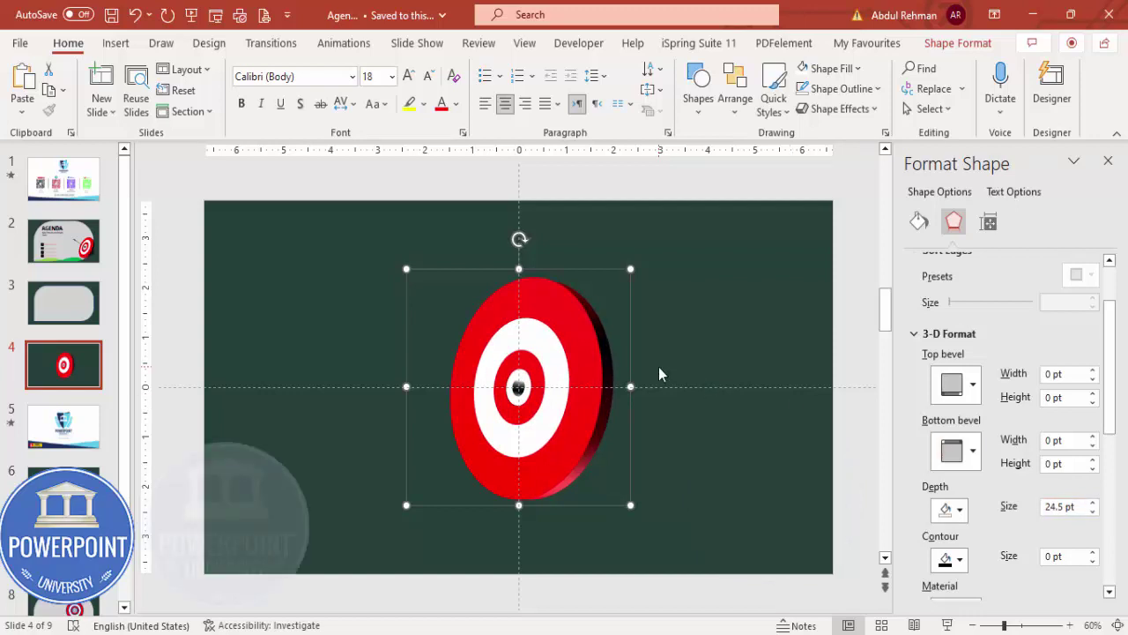
pyautogui.click(49, 327)
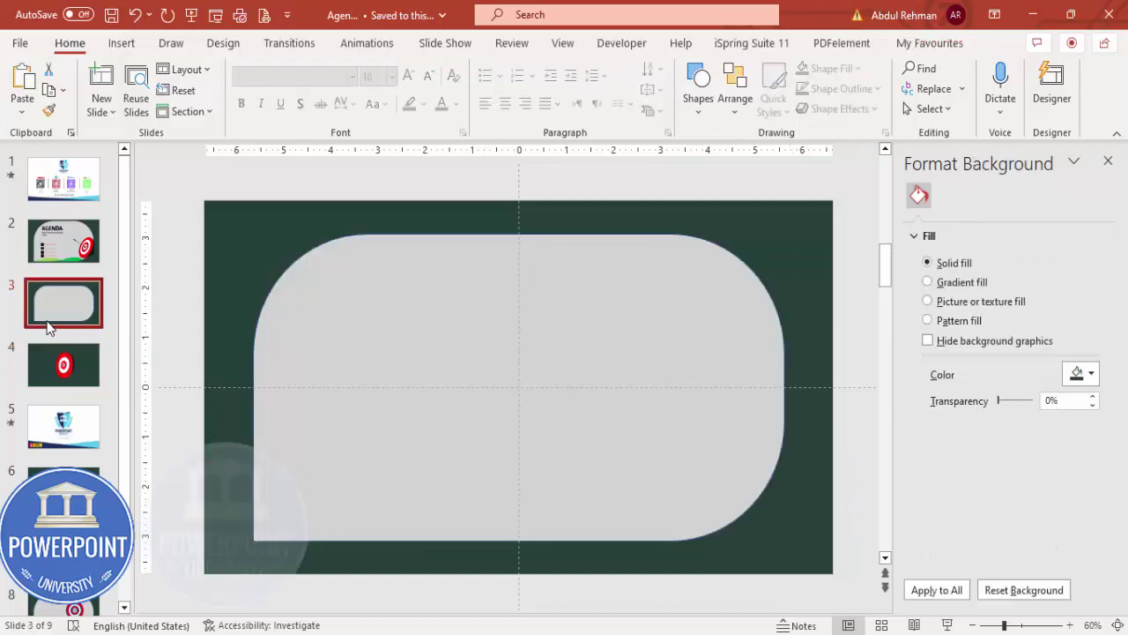
# Paste the 3-D target on slide 3, shrink it, and move it to the panel's lower right
pyautogui.hotkey('ctrl', 'v')
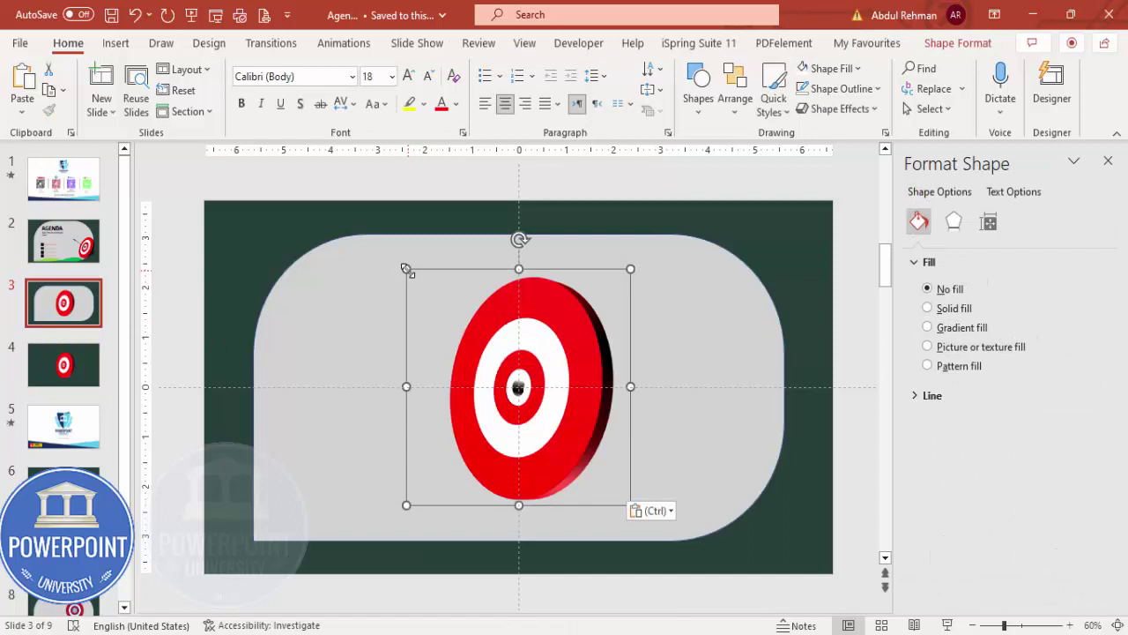
pyautogui.moveTo(406, 269); pyautogui.dragTo(448, 322)
pyautogui.moveTo(600, 373); pyautogui.dragTo(772, 415)
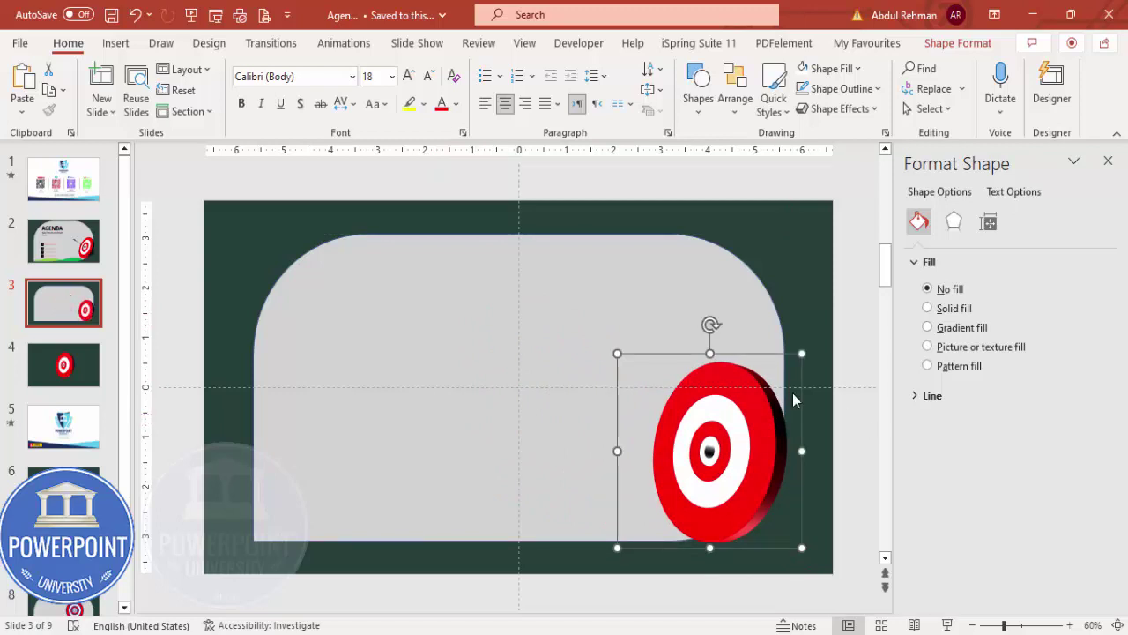
# Set the target's 3-D rotation to Y 340.5° and X 51.1°
pyautogui.click(952, 227)
pyautogui.moveTo(1111, 392); pyautogui.dragTo(1111, 578)
pyautogui.click(1089, 455)
pyautogui.click(1090, 458)
pyautogui.click(1091, 458)
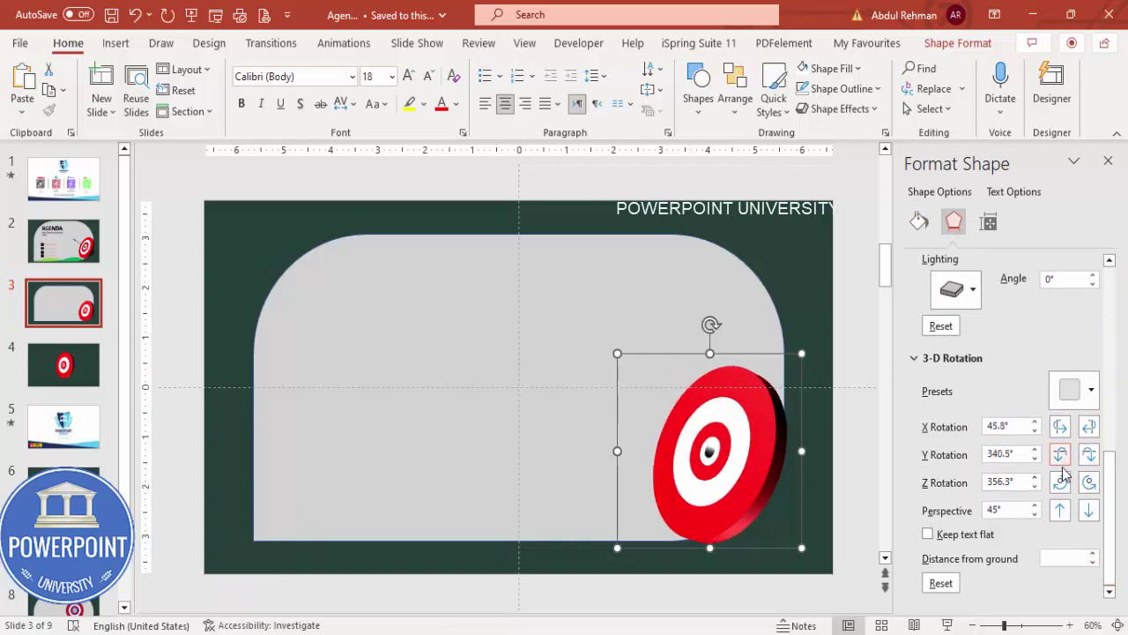
pyautogui.click(1089, 426)
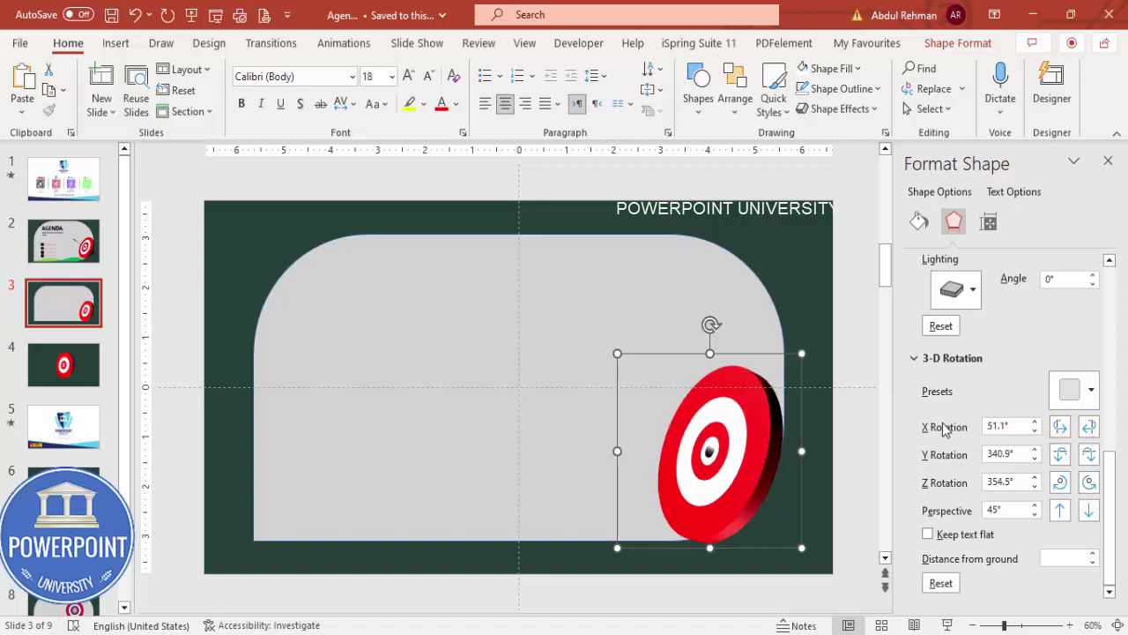